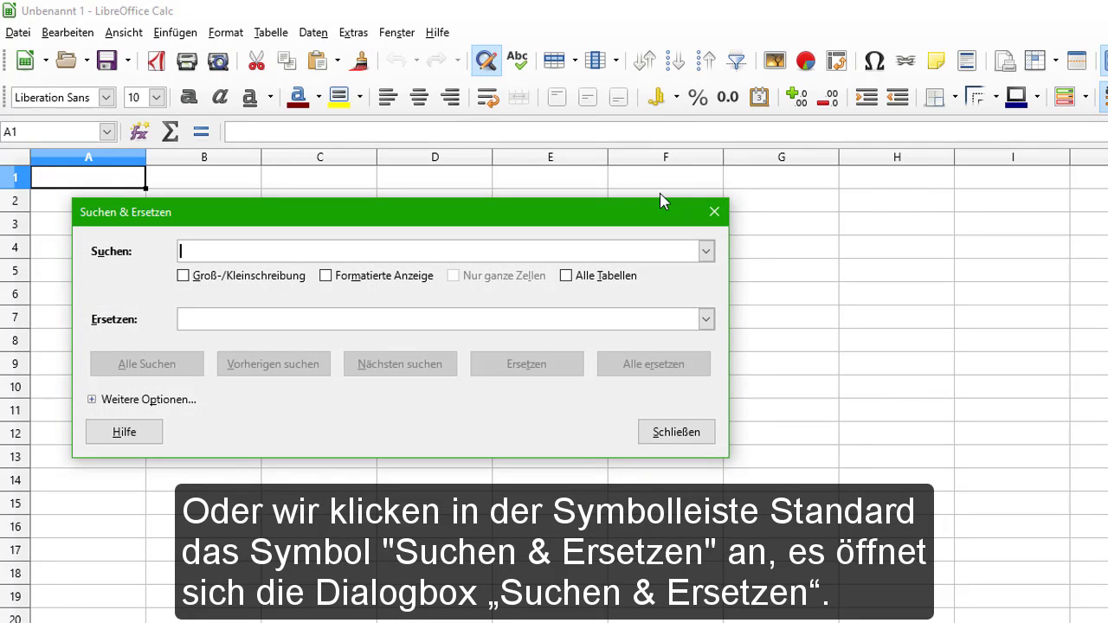
- Close the Suchen & Ersetzen dialog, reopen it to view it, and close it again
{"action": "left_click", "coordinate": [714, 216]}
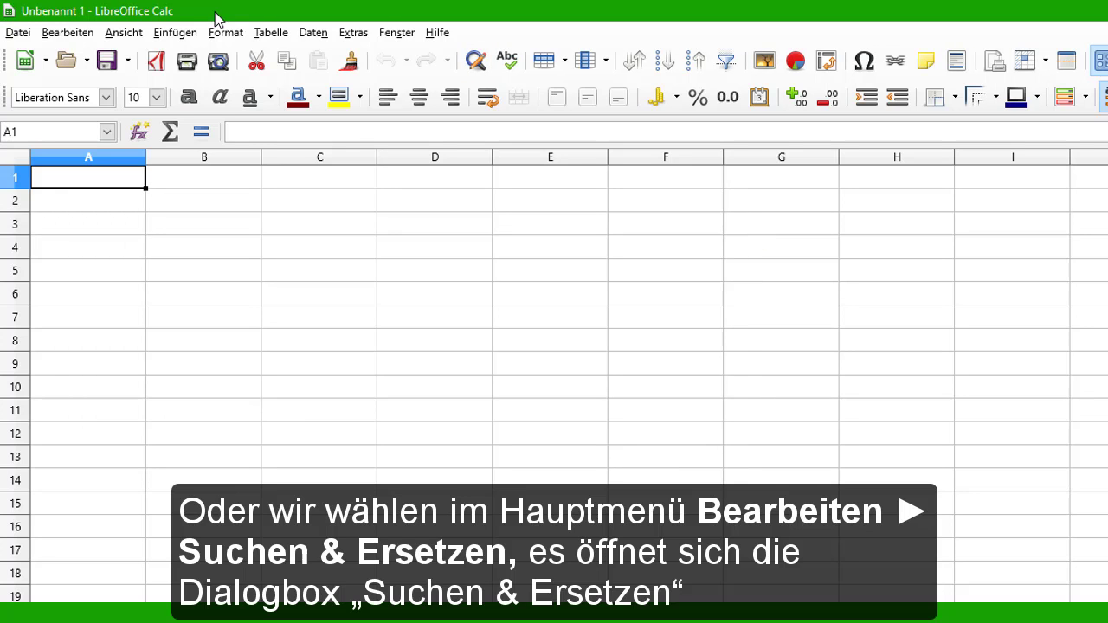
{"action": "left_click", "coordinate": [71, 32]}
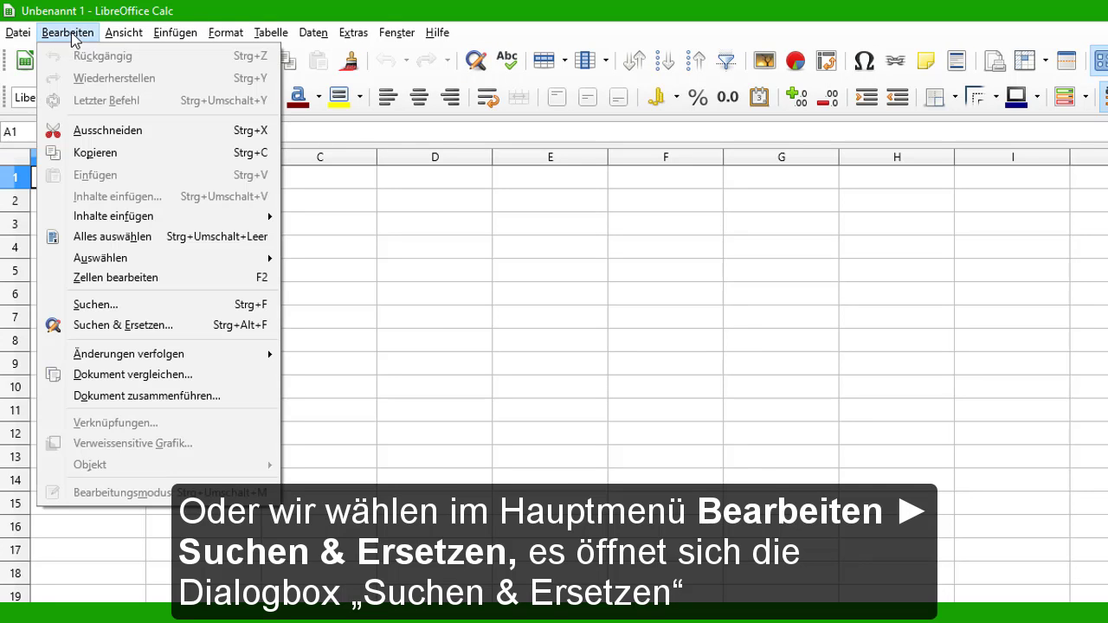
{"action": "left_click", "coordinate": [181, 325]}
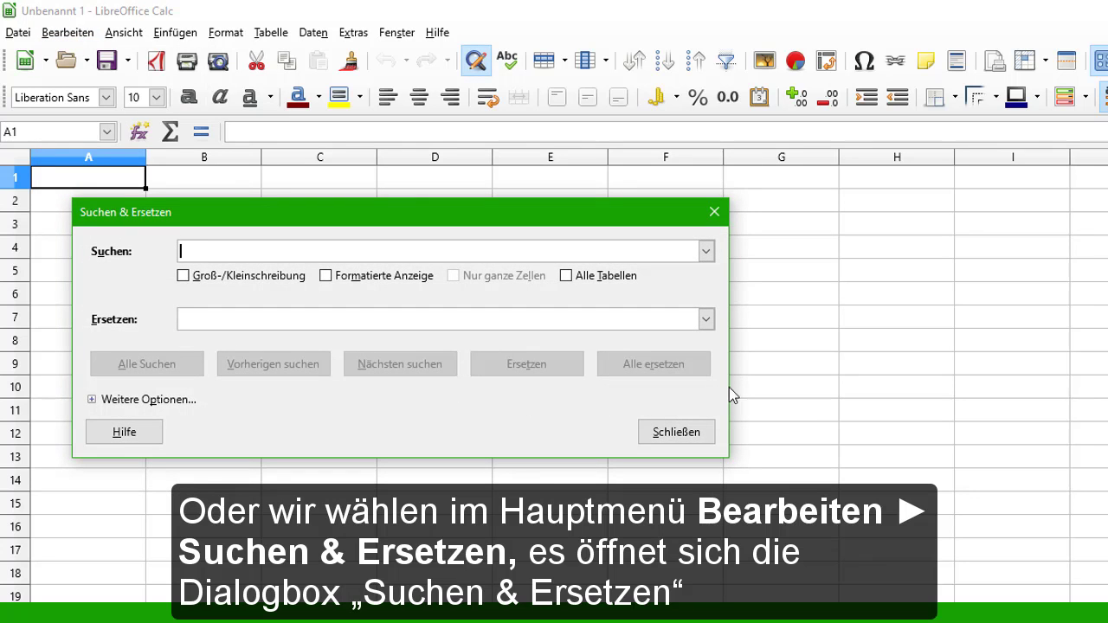
{"action": "left_click", "coordinate": [719, 218]}
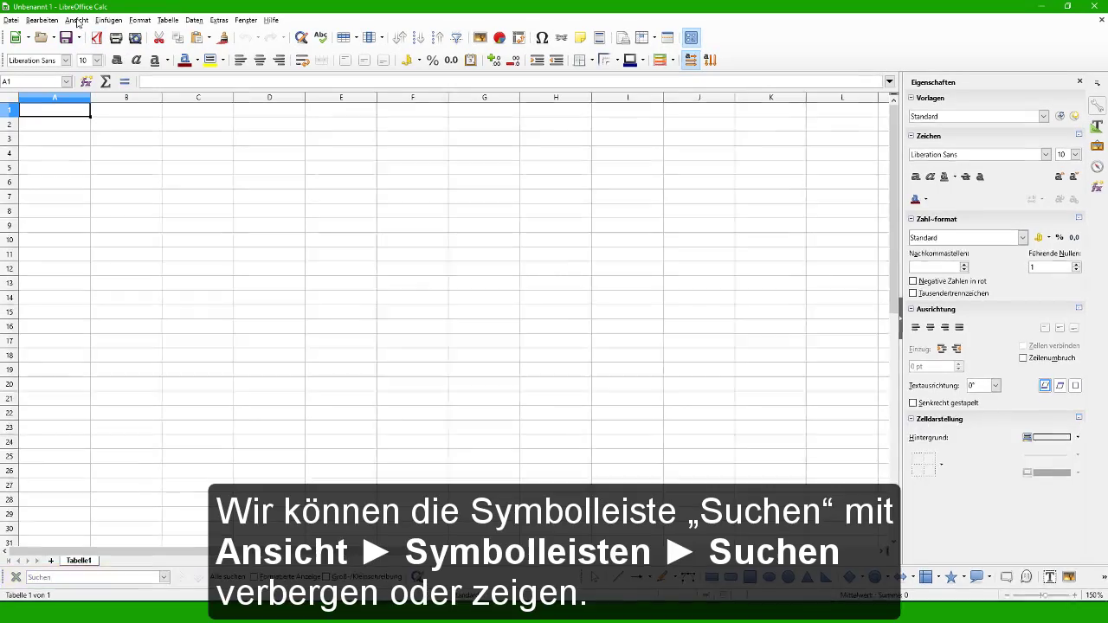
- Hide the Suchen toolbar and show it again
{"action": "left_click", "coordinate": [76, 20]}
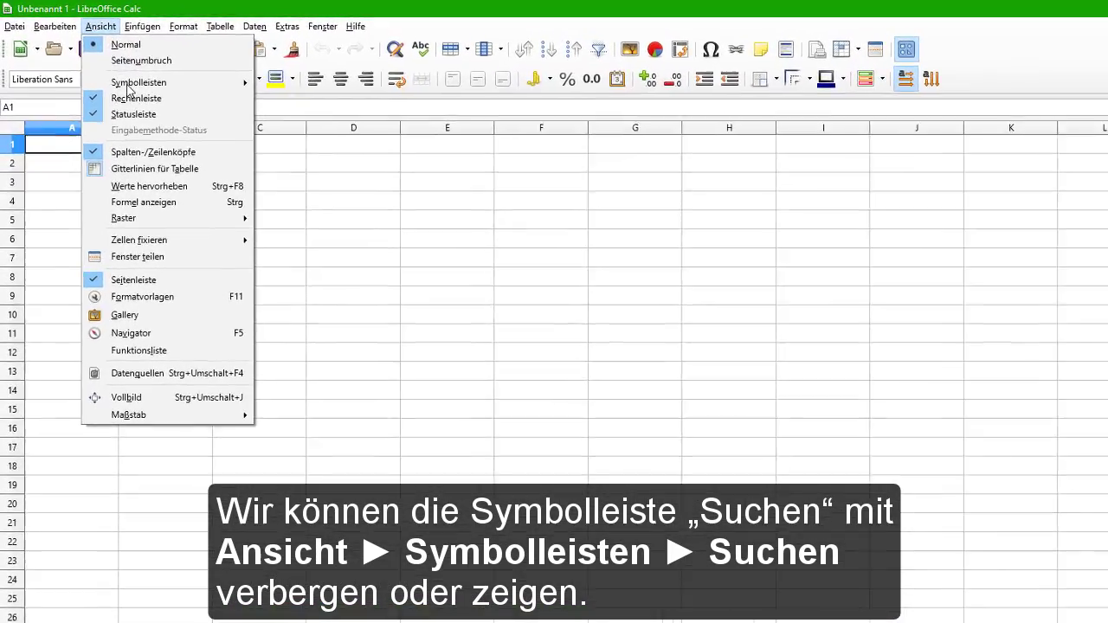
{"action": "mouse_move", "coordinate": [128, 84]}
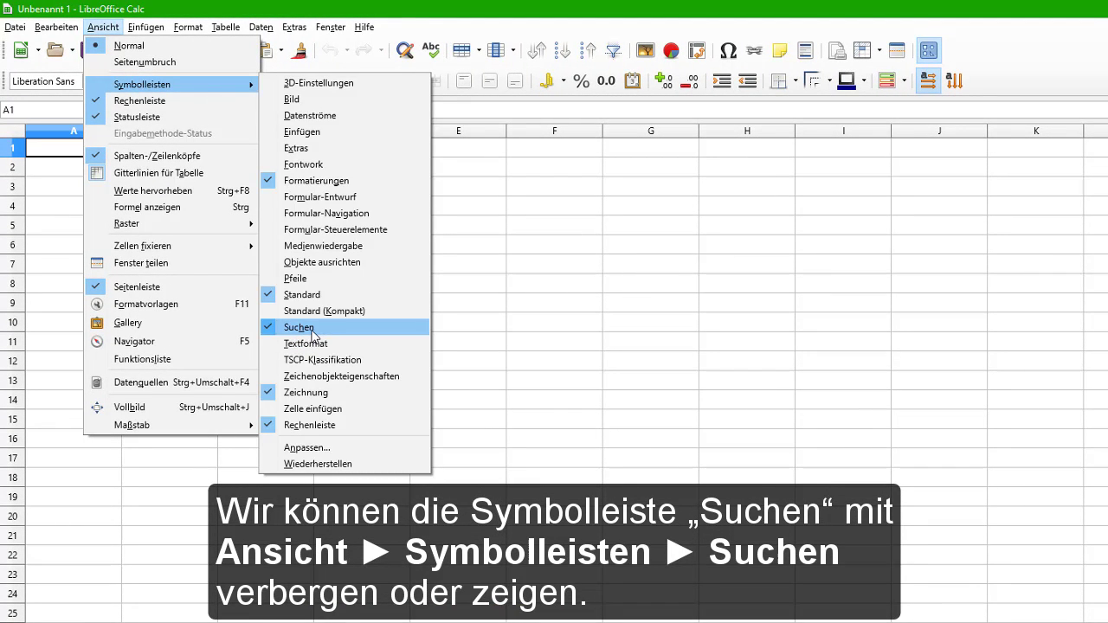
{"action": "left_click", "coordinate": [313, 328]}
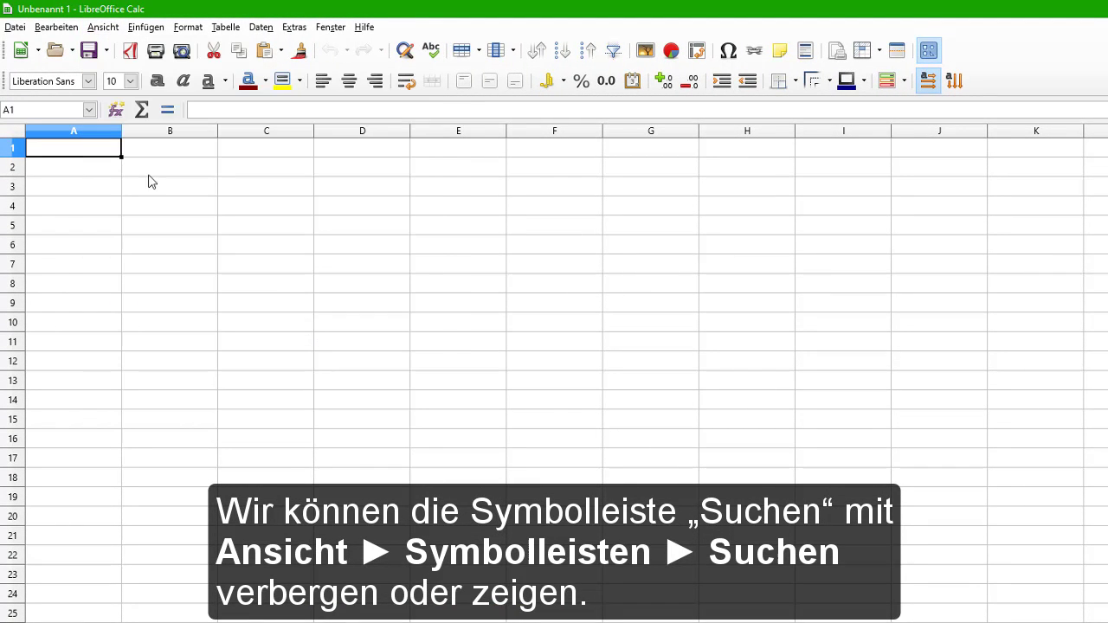
{"action": "left_click", "coordinate": [104, 27]}
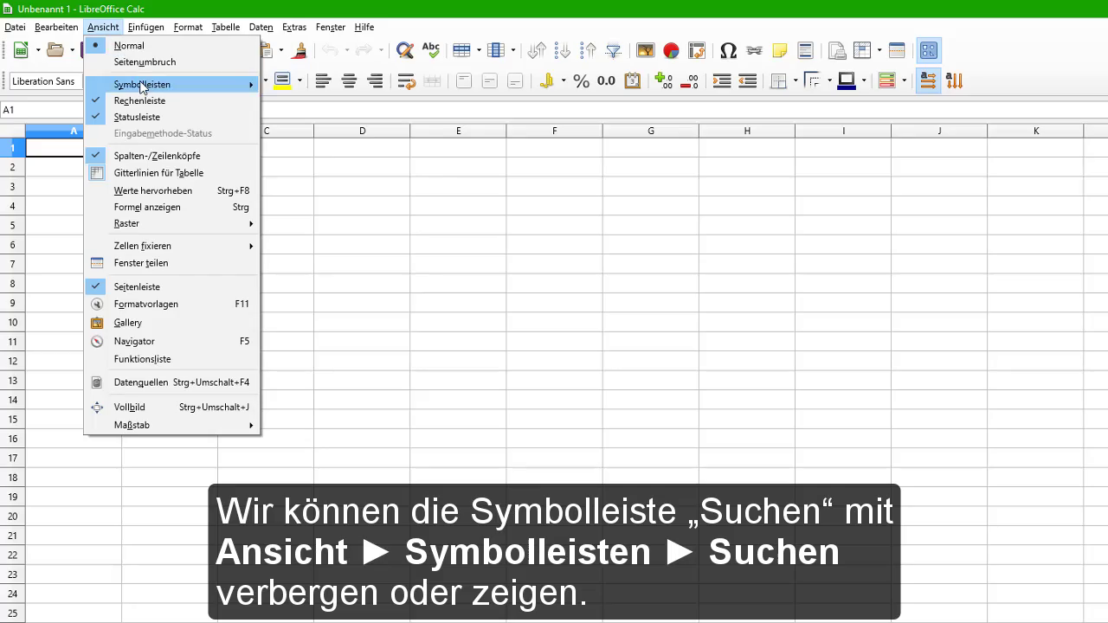
{"action": "mouse_move", "coordinate": [139, 84]}
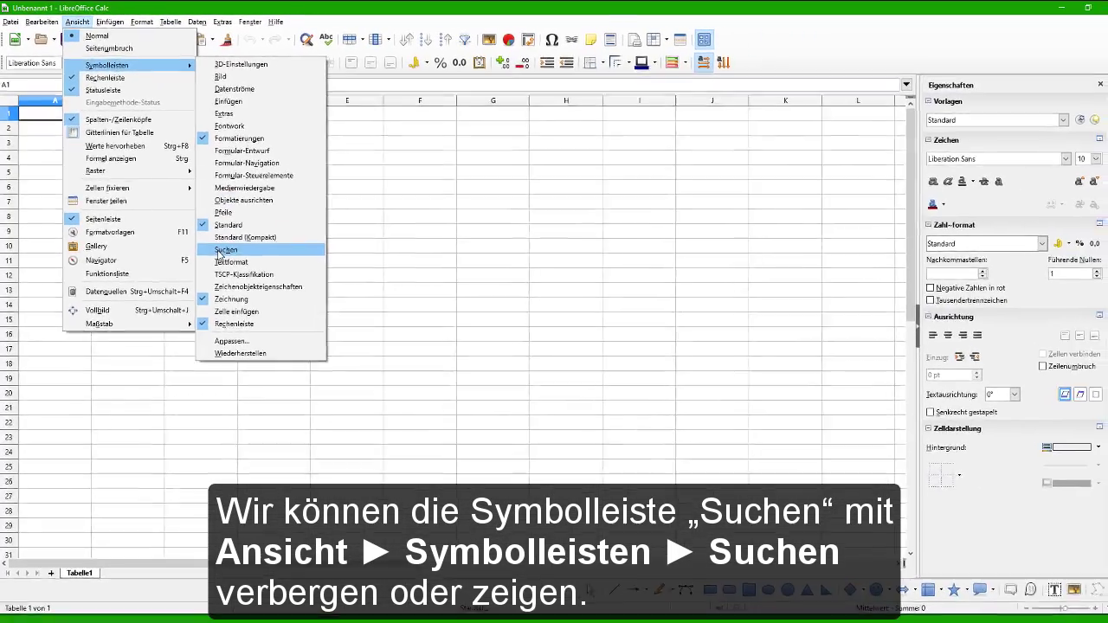
{"action": "left_click", "coordinate": [248, 274]}
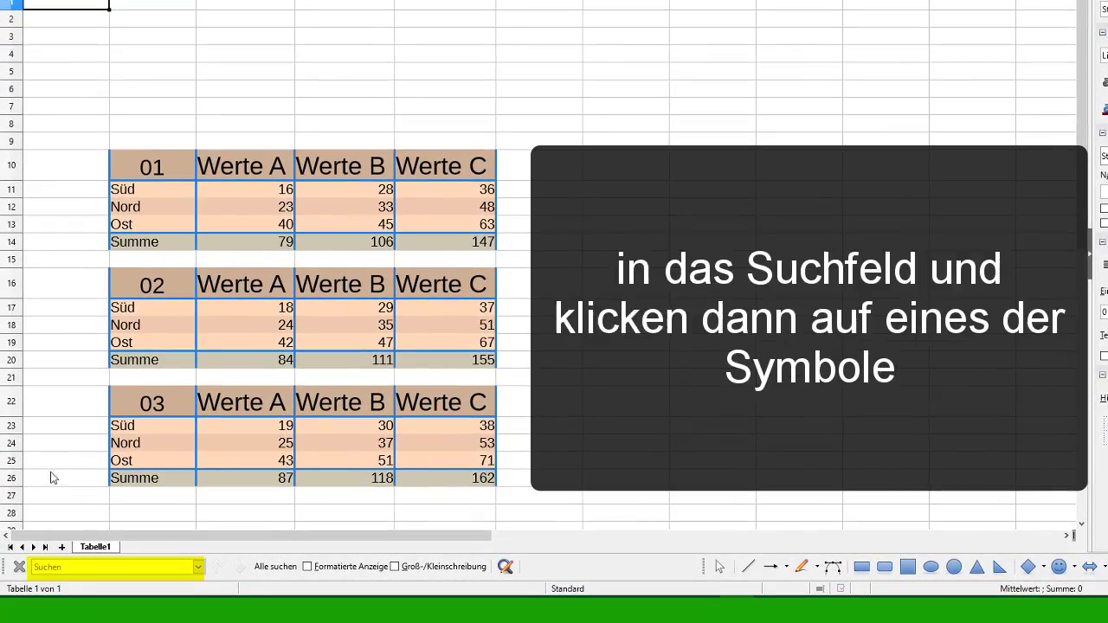
- Search the sheet for "Ost" with the Suchen toolbar, going forward and back through the matches
{"action": "left_click", "coordinate": [52, 566]}
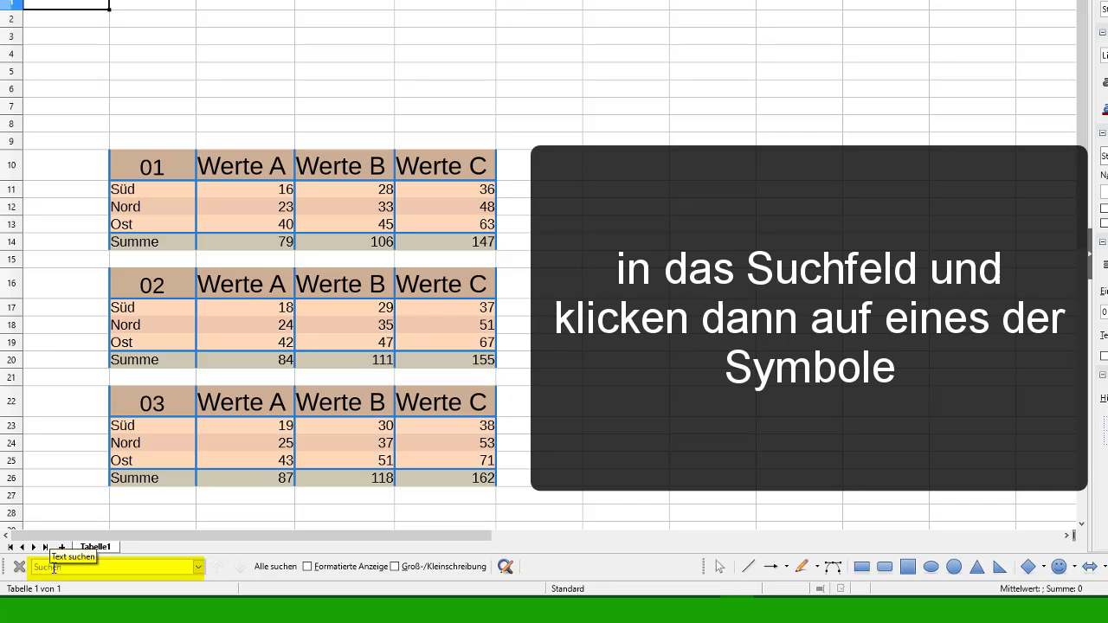
{"action": "type", "text": "Ost"}
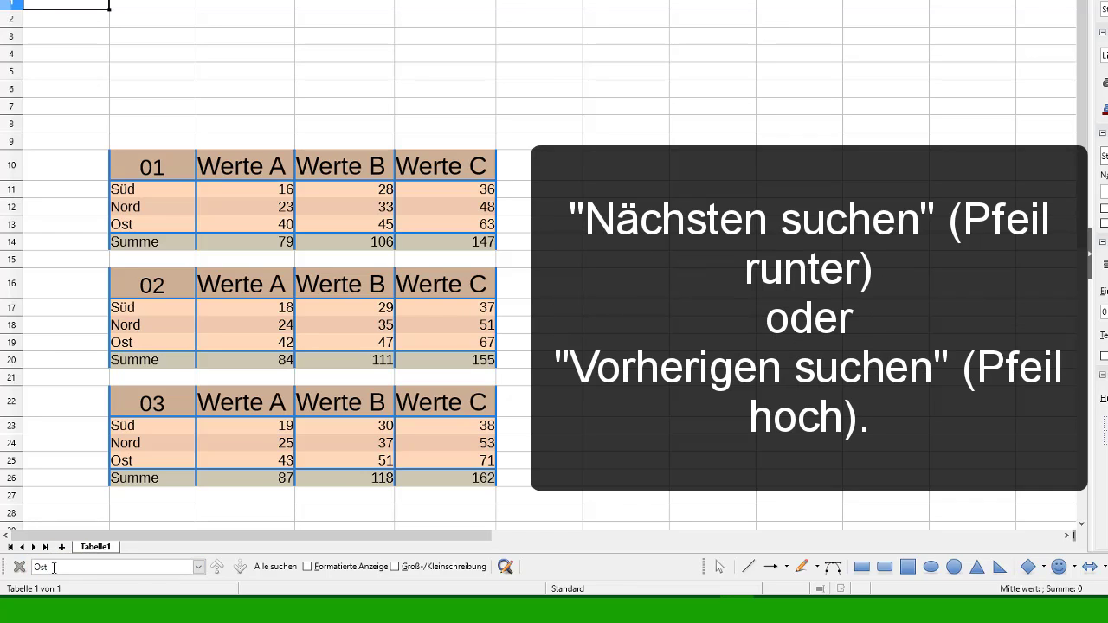
{"action": "left_click", "coordinate": [241, 573]}
{"action": "left_click", "coordinate": [242, 573]}
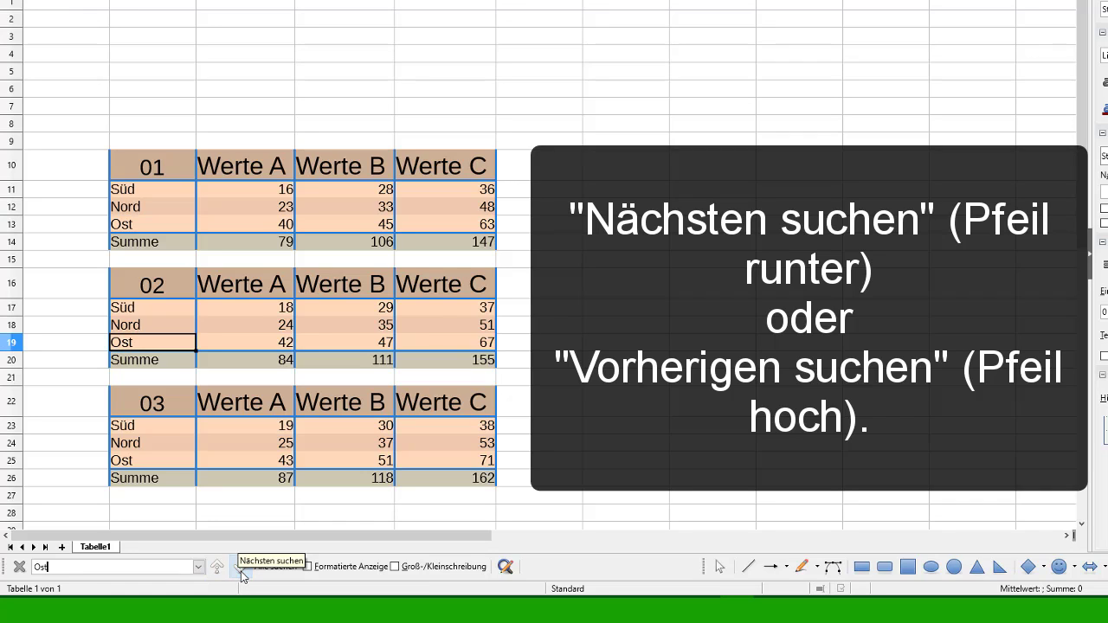
{"action": "left_click", "coordinate": [242, 573]}
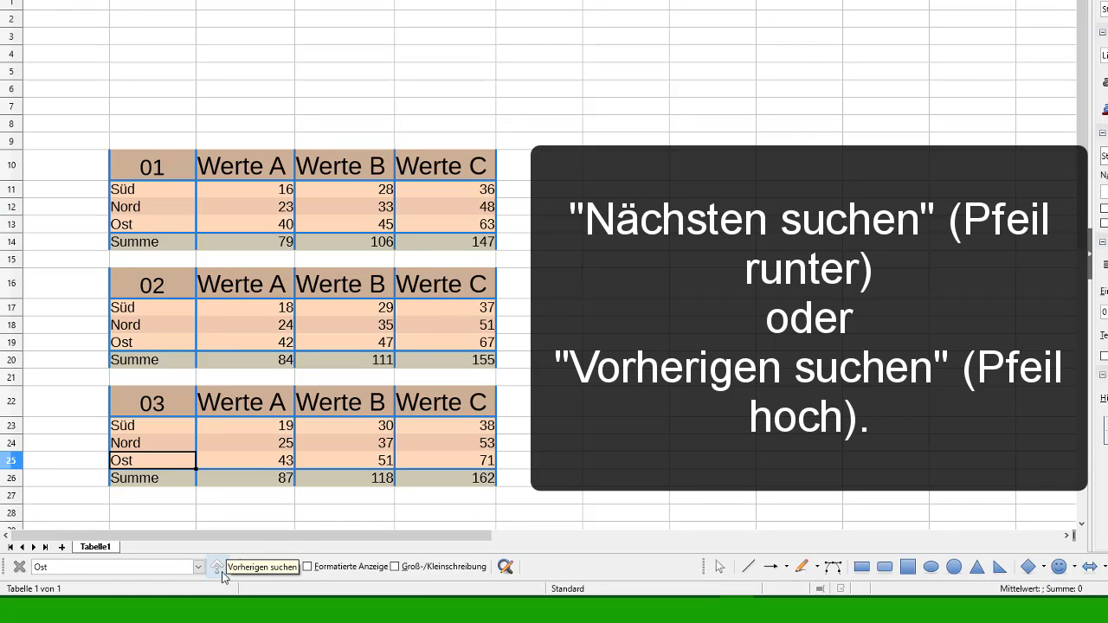
{"action": "left_click", "coordinate": [222, 572]}
{"action": "left_click", "coordinate": [222, 573]}
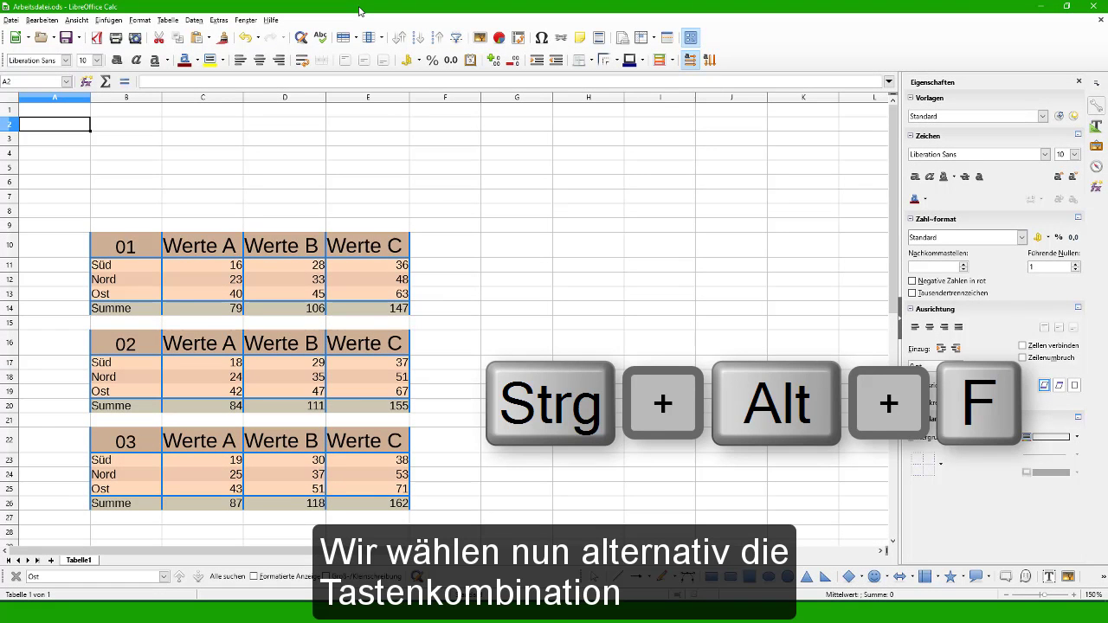
- Open Suchen & Ersetzen, go forward and back through the matches for "Ost", and find all of them at once
{"action": "key", "text": "ctrl+alt+f"}
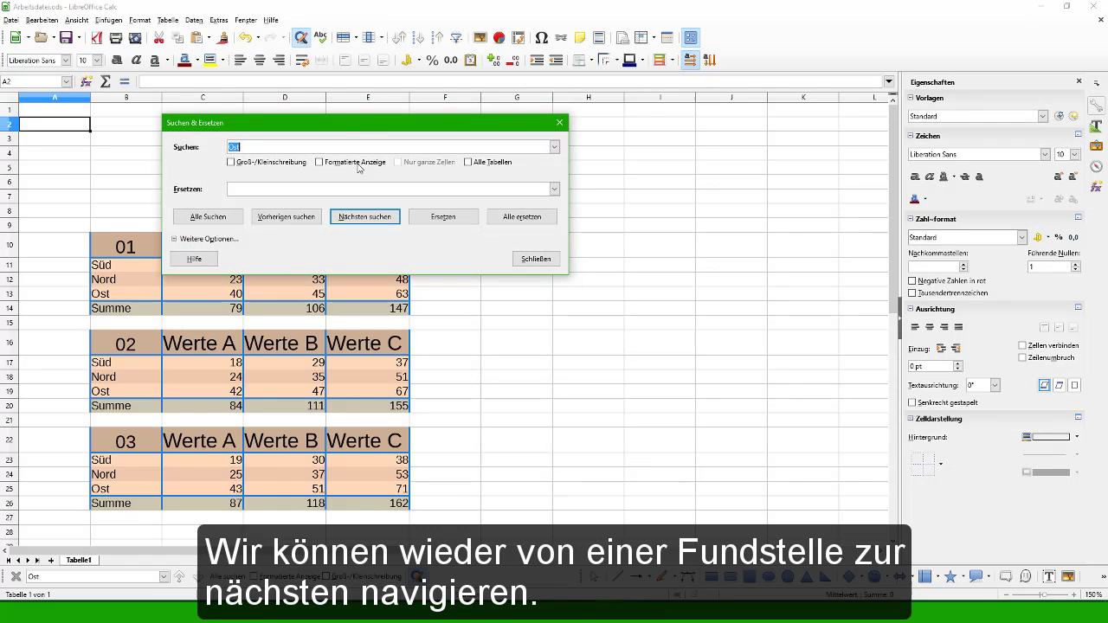
{"action": "left_click", "coordinate": [353, 223]}
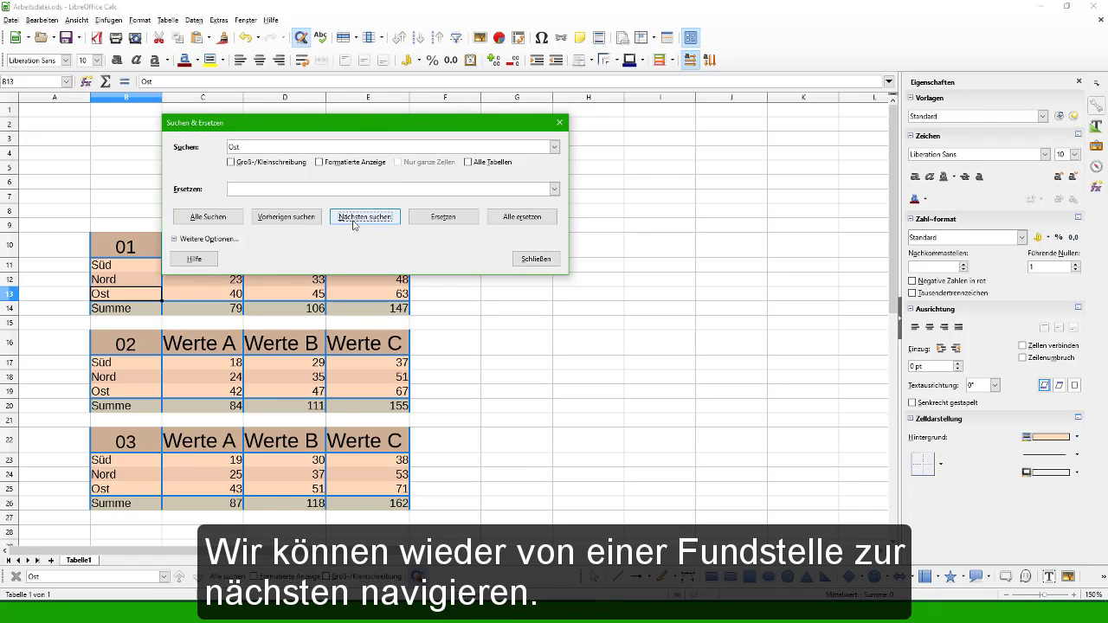
{"action": "left_click", "coordinate": [353, 223]}
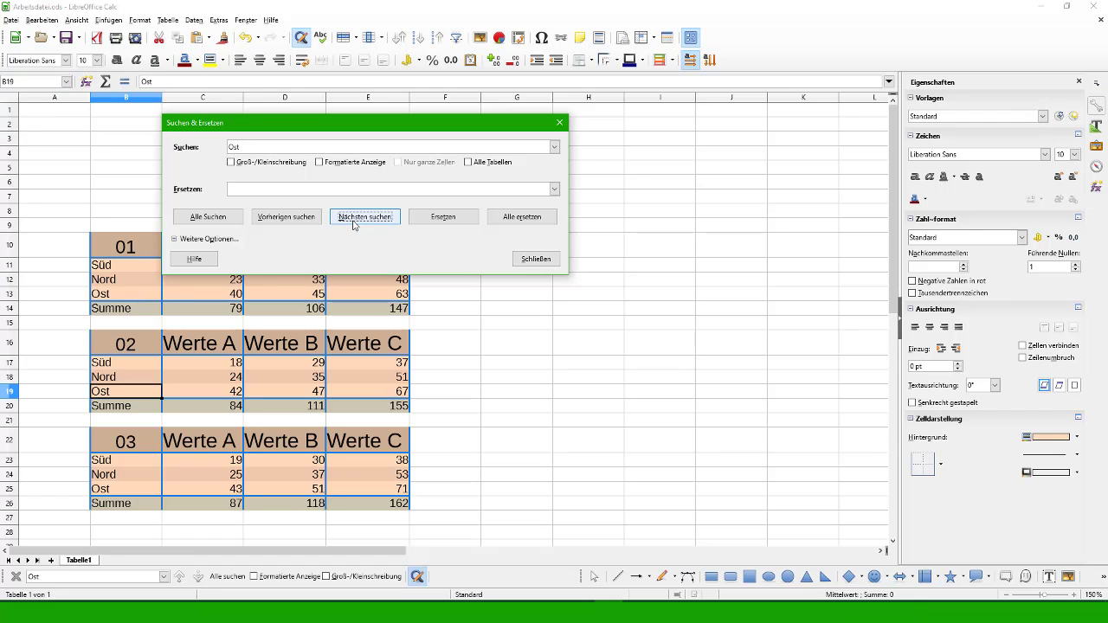
{"action": "left_click", "coordinate": [353, 224]}
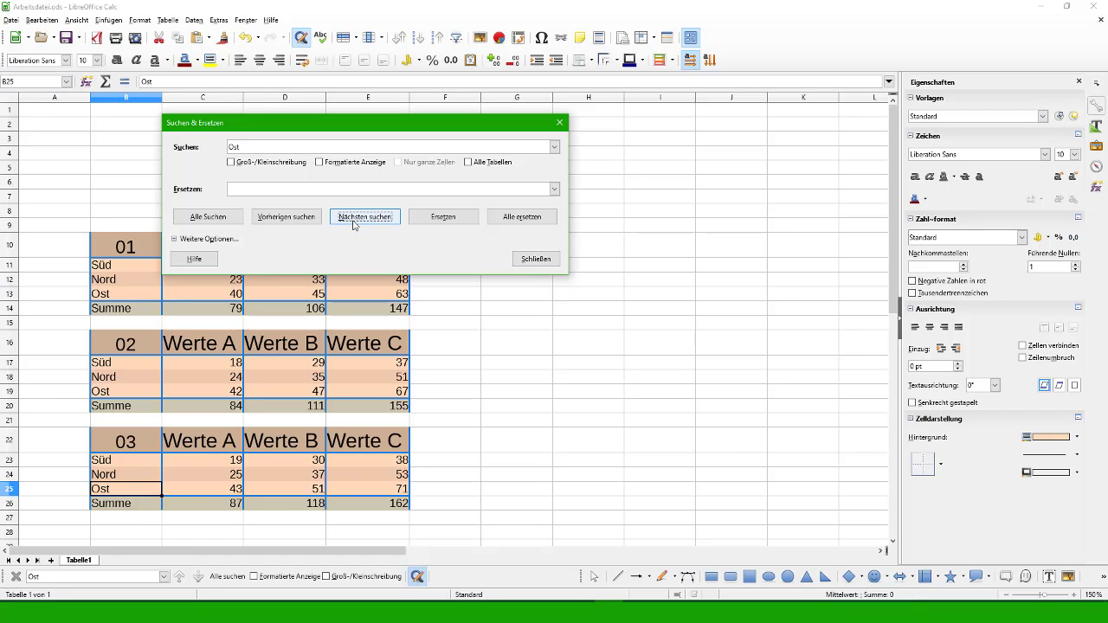
{"action": "left_click", "coordinate": [295, 223]}
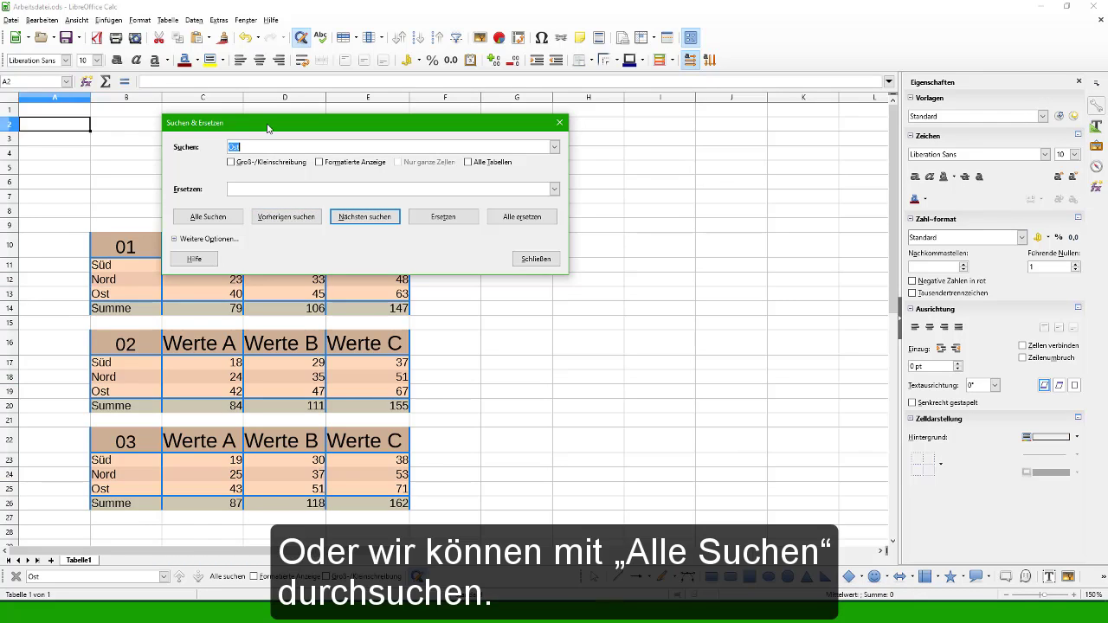
{"action": "left_click", "coordinate": [205, 218]}
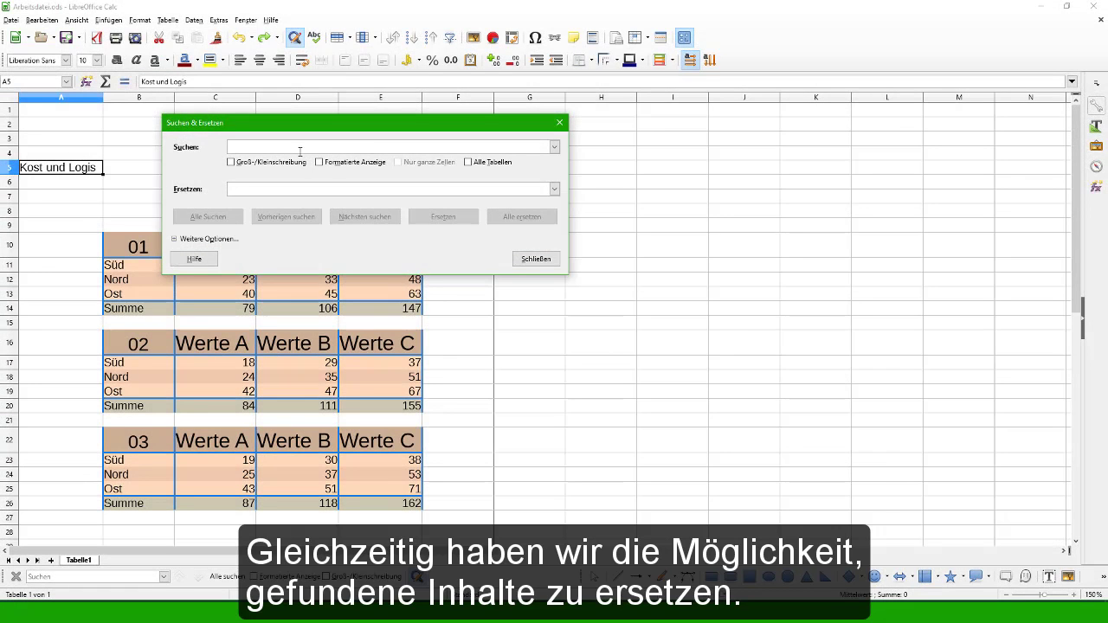
- Replace all occurrences of "Ost" with "West" in the sheet and close the results list
{"action": "type", "text": "Ost"}
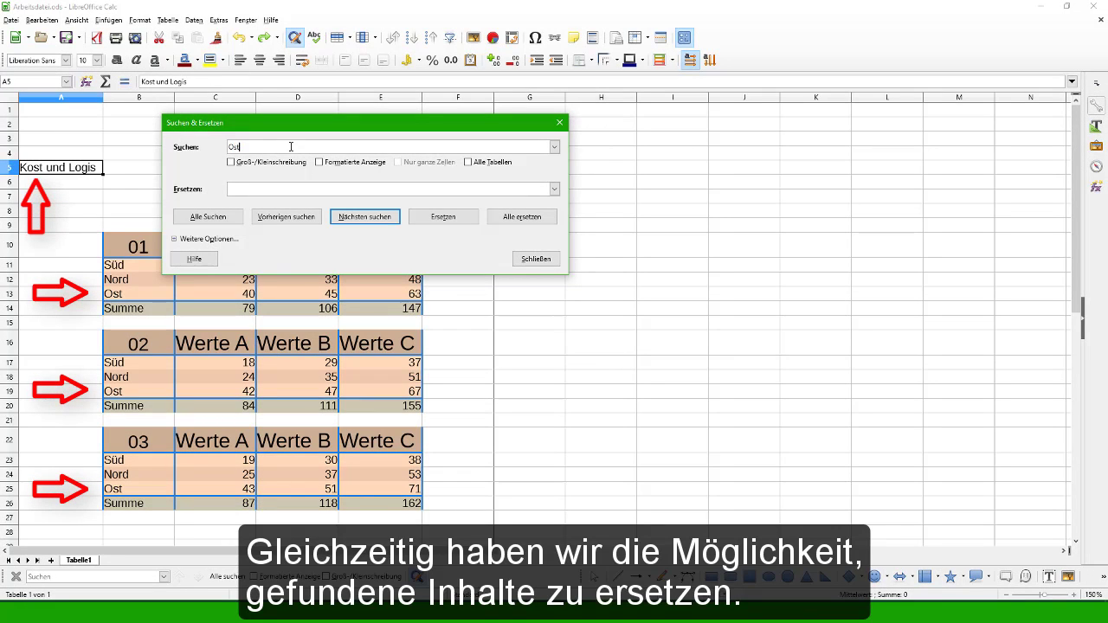
{"action": "left_click", "coordinate": [260, 189]}
{"action": "type", "text": "West"}
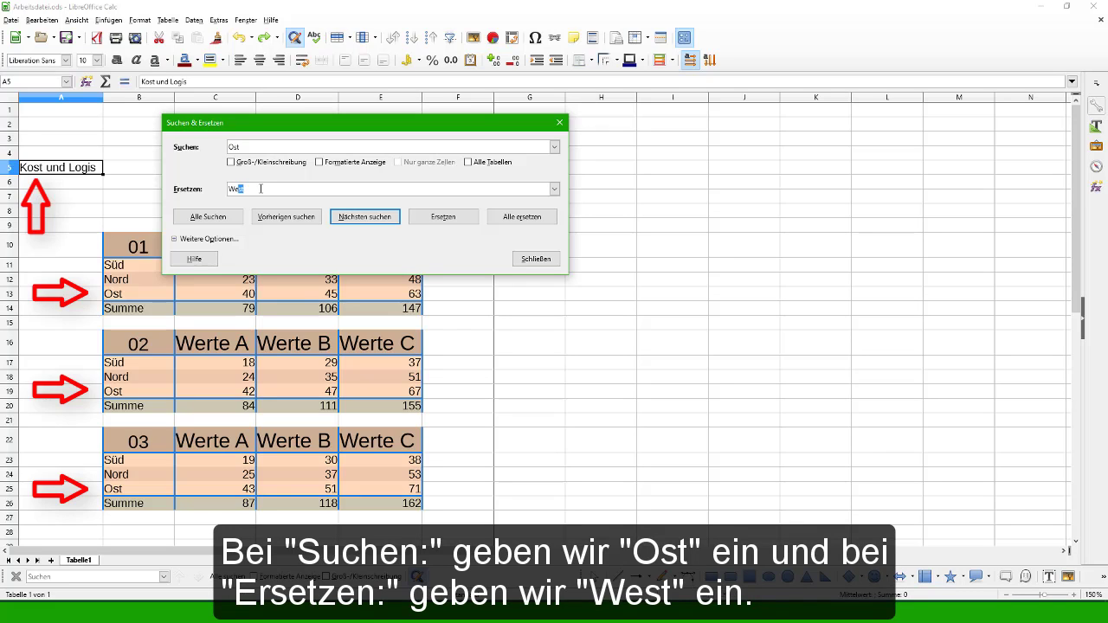
{"action": "left_click", "coordinate": [507, 225]}
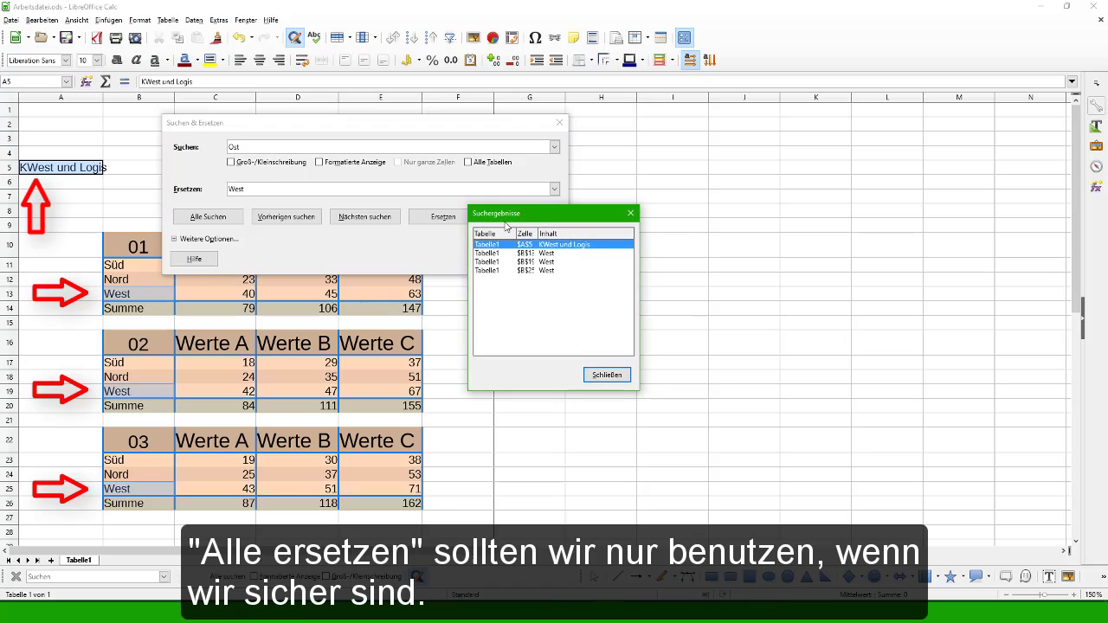
{"action": "left_click", "coordinate": [597, 378]}
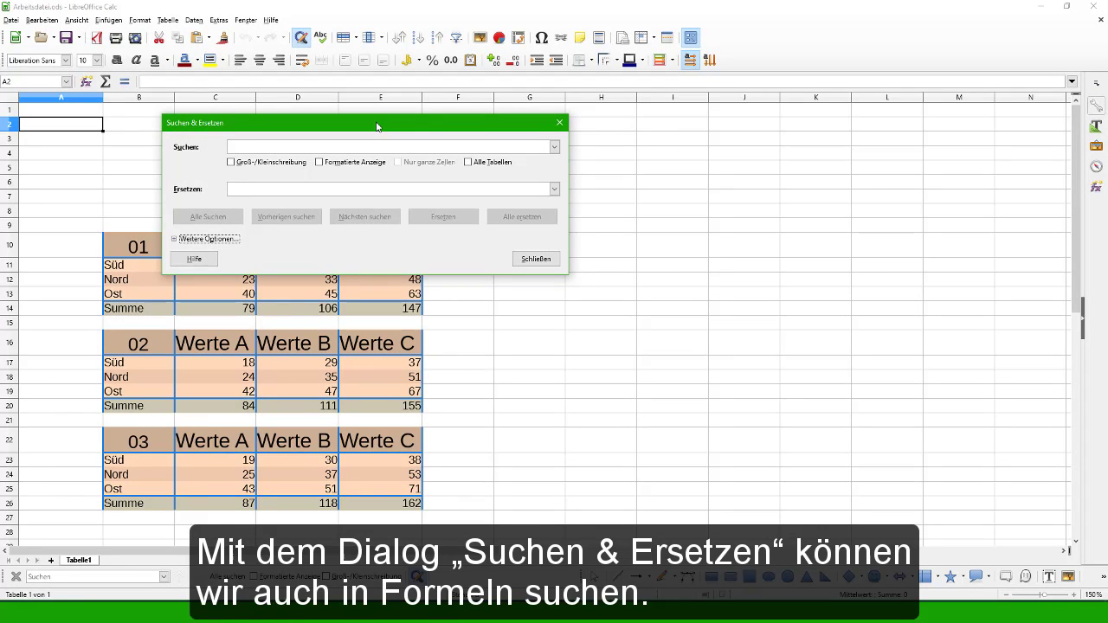
- Expand the additional search options, set the search to look in Formeln, and find all cells matching "Summe"
{"action": "left_click", "coordinate": [174, 241]}
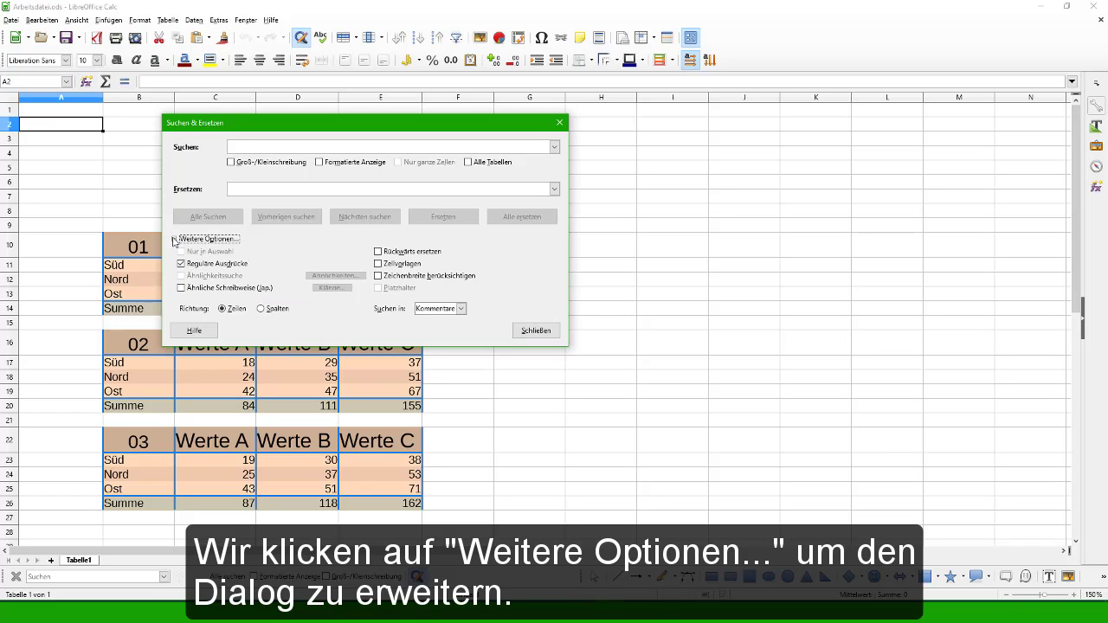
{"action": "left_click", "coordinate": [461, 309]}
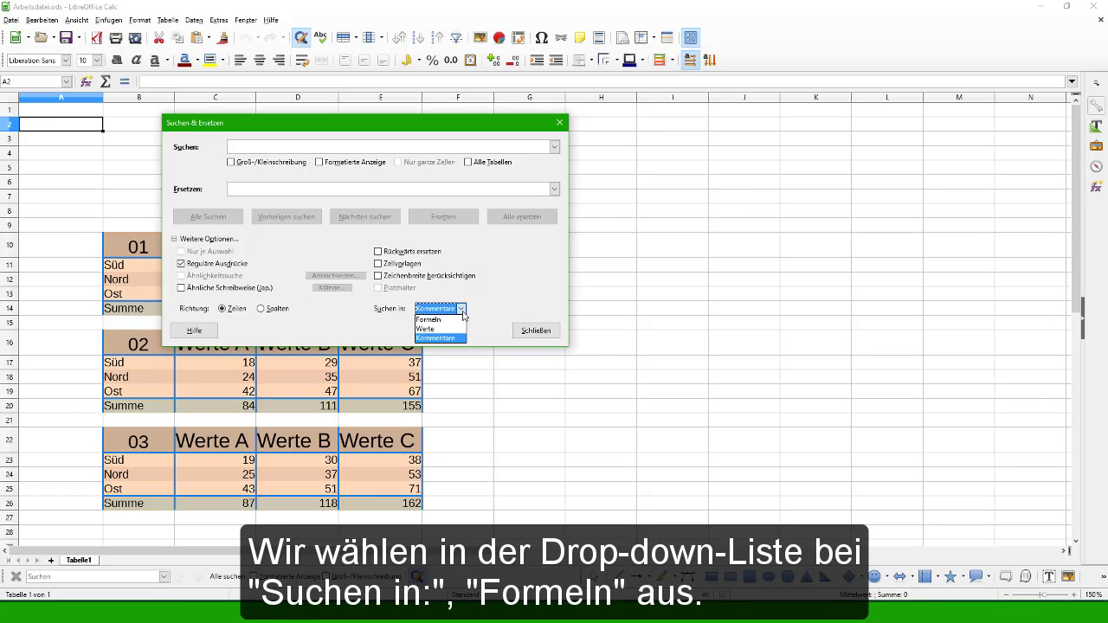
{"action": "left_click", "coordinate": [442, 320]}
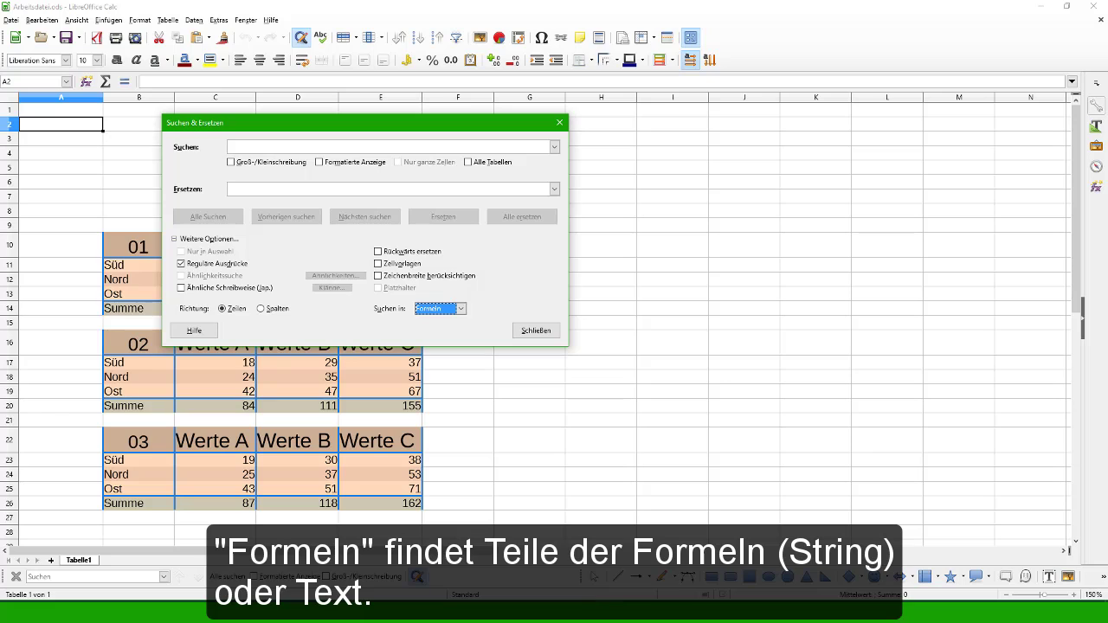
{"action": "left_click", "coordinate": [250, 147]}
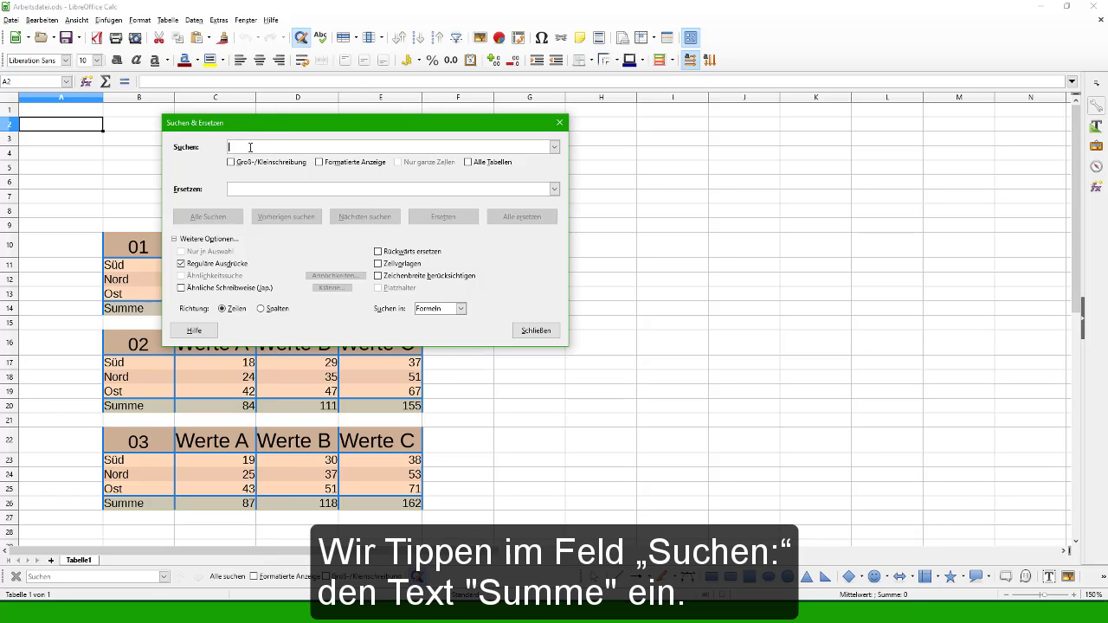
{"action": "type", "text": "Summe"}
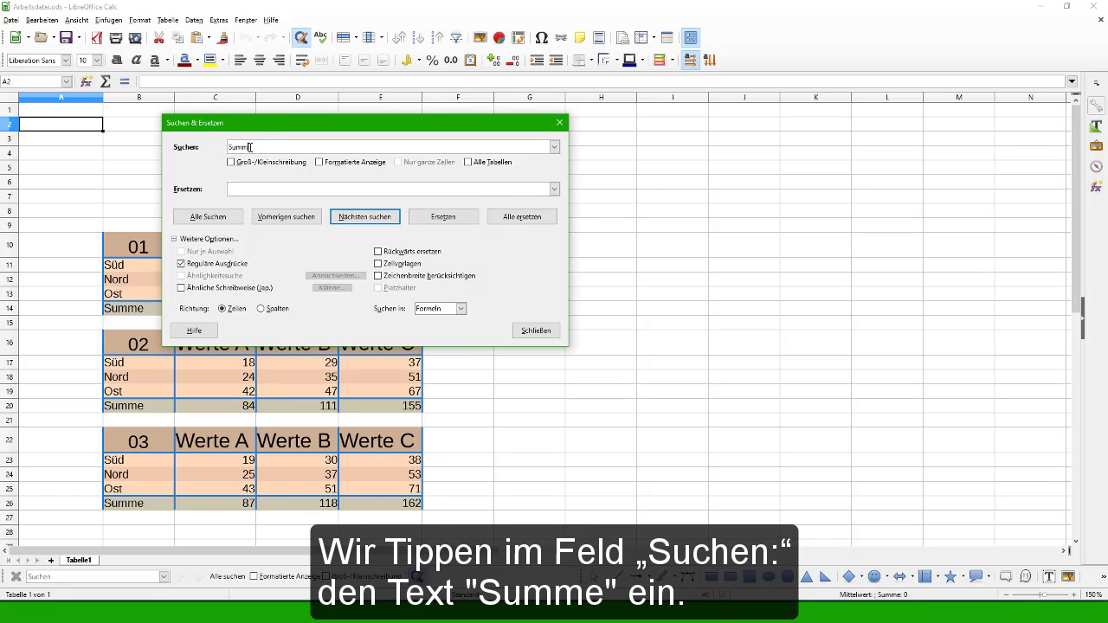
{"action": "left_click", "coordinate": [208, 217]}
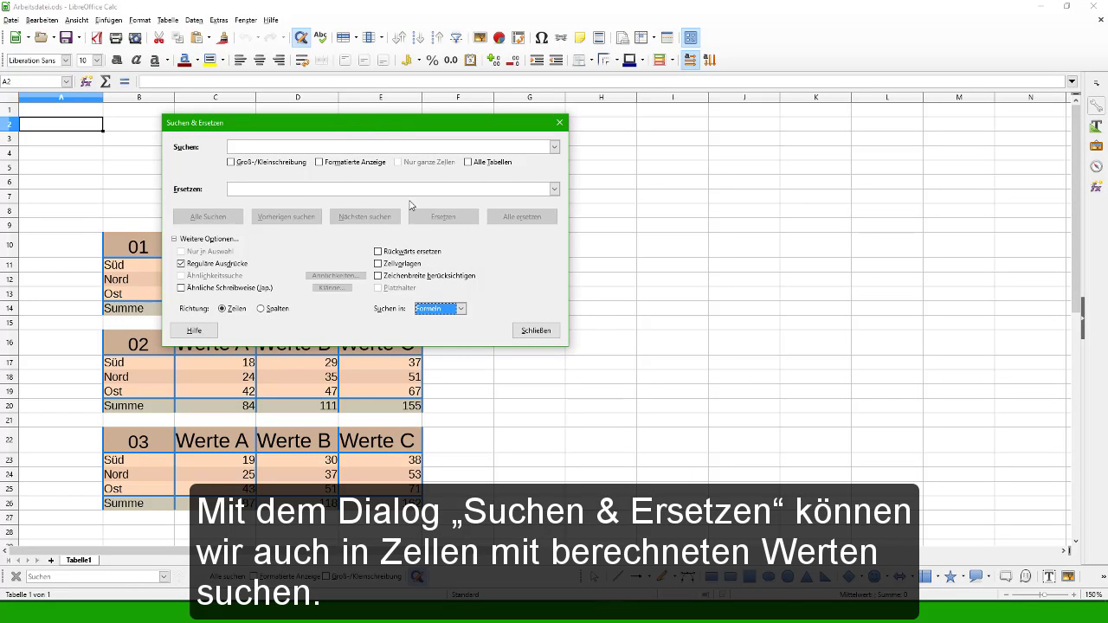
- Set the search to look in Werte and find all cells matching "3"
{"action": "left_click", "coordinate": [462, 311]}
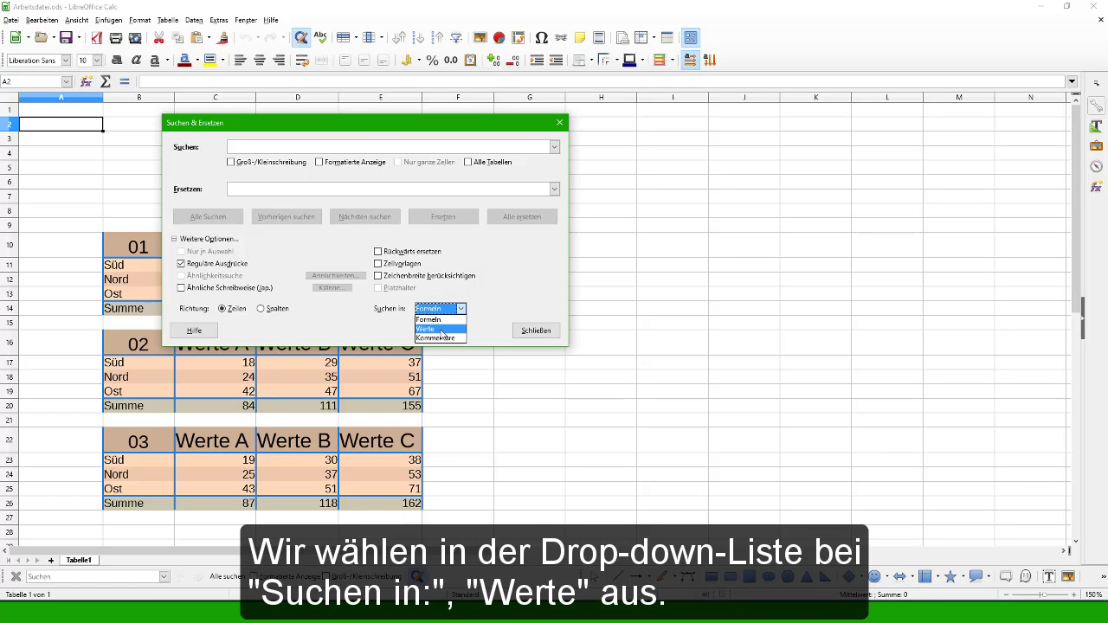
{"action": "left_click", "coordinate": [441, 330]}
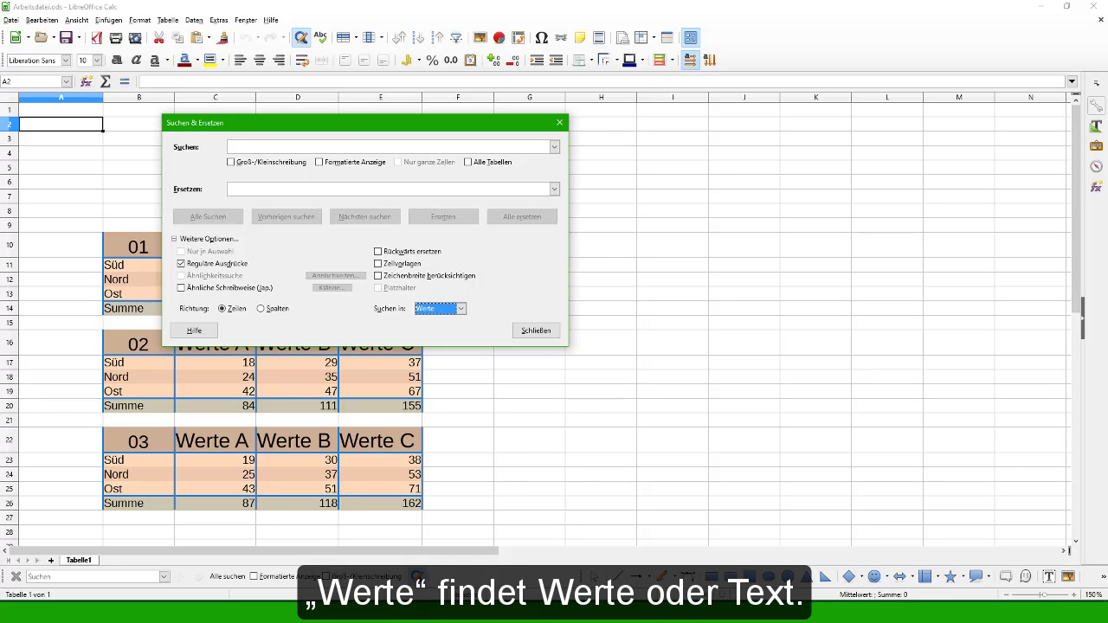
{"action": "left_click", "coordinate": [255, 147]}
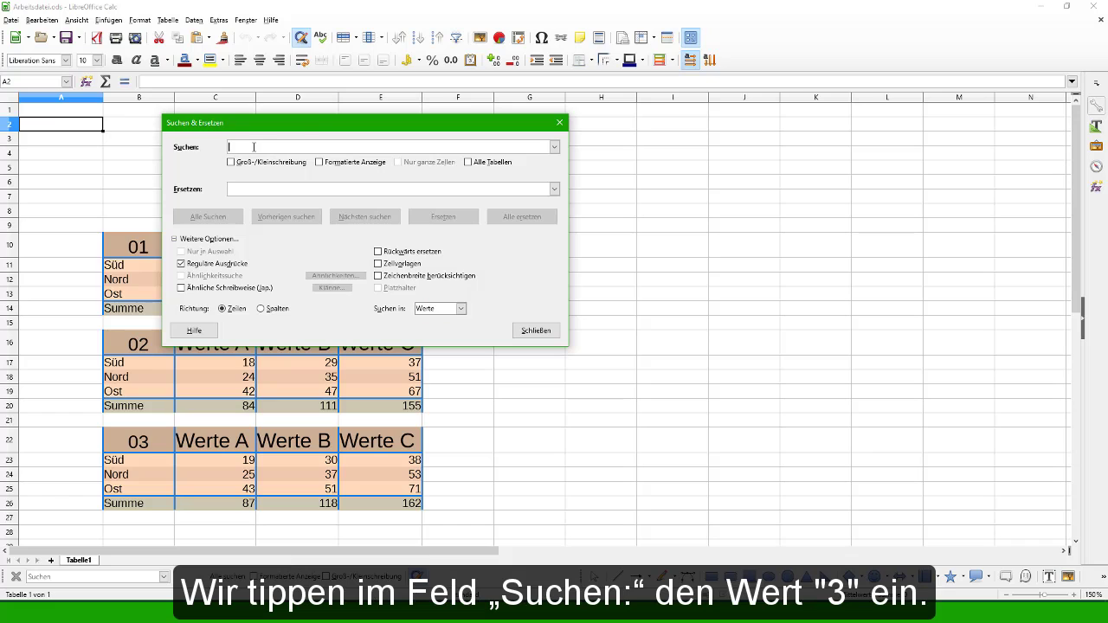
{"action": "type", "text": "3"}
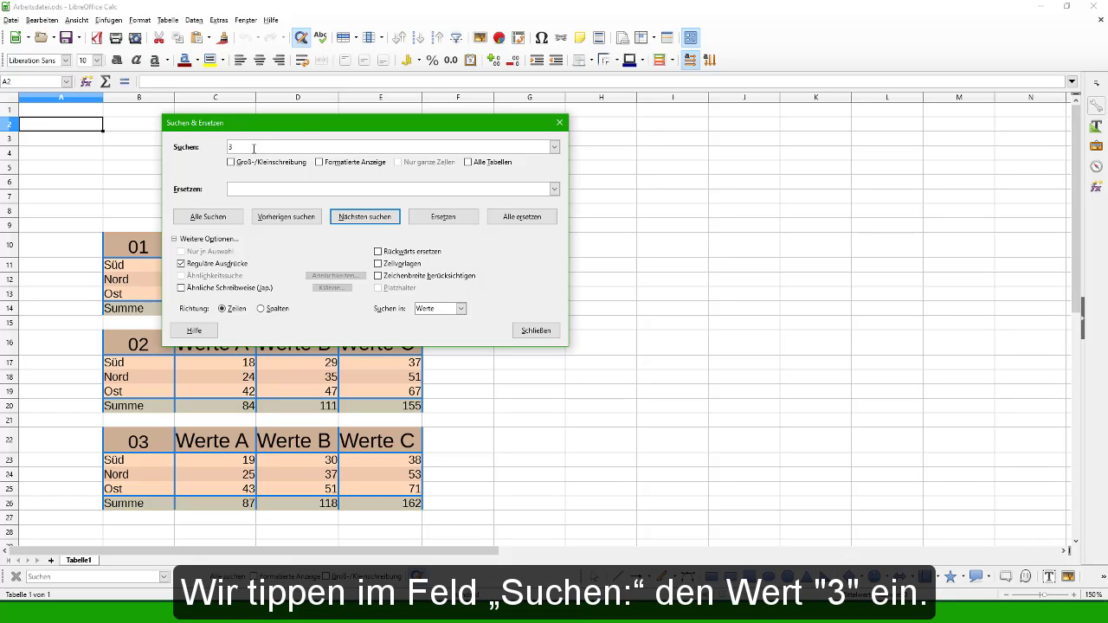
{"action": "left_click", "coordinate": [230, 223]}
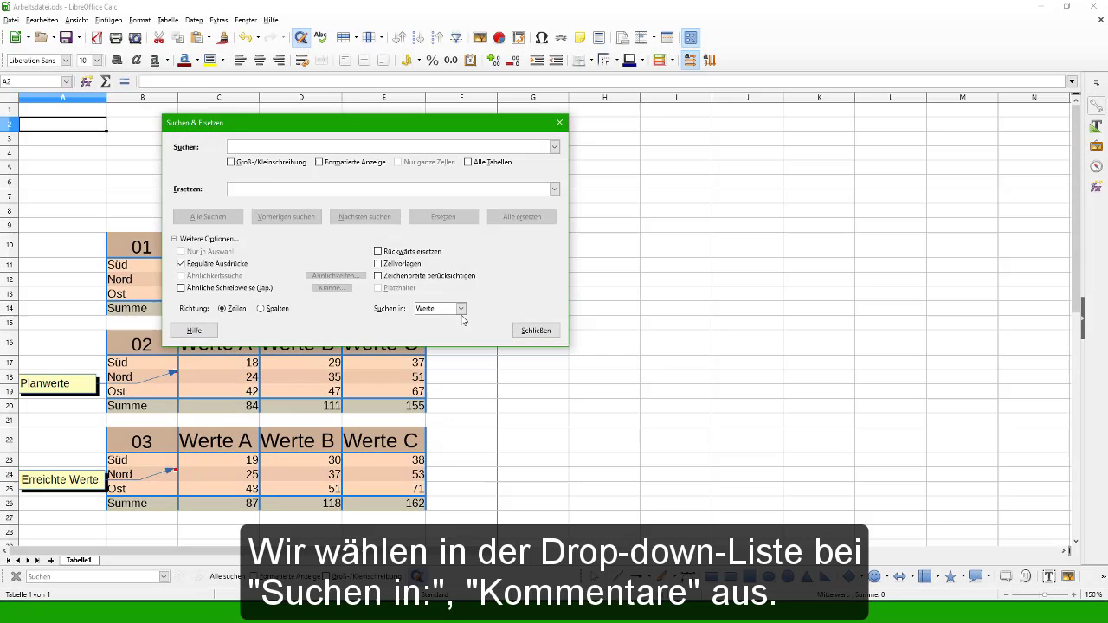
- Switch the search scope to Kommentare and find all comments containing "Plan"
{"action": "left_click", "coordinate": [461, 309]}
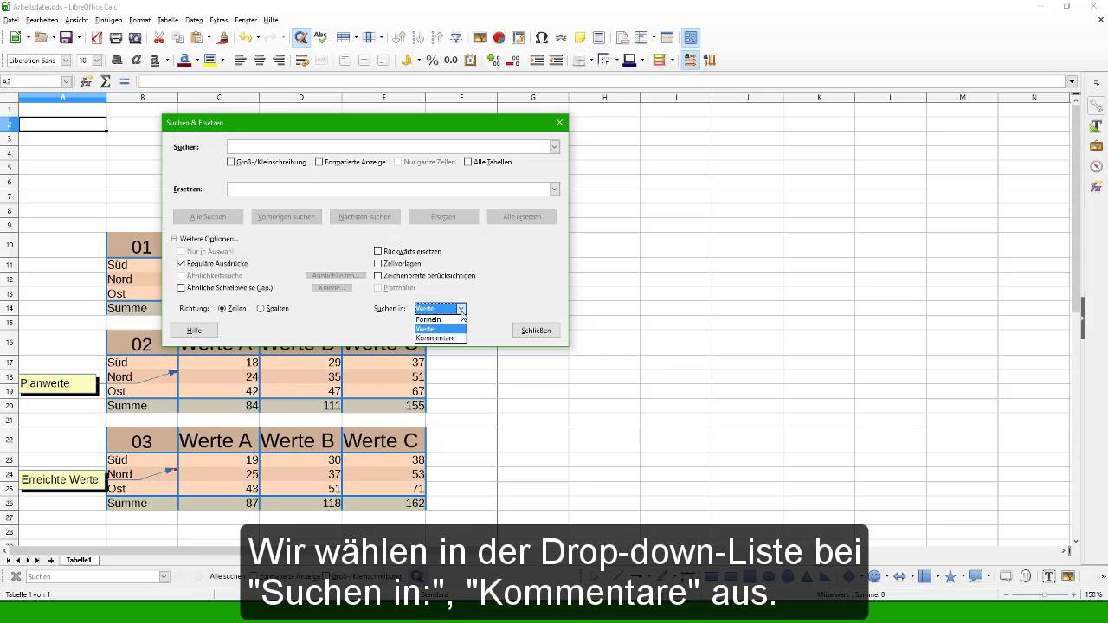
{"action": "left_click", "coordinate": [439, 338]}
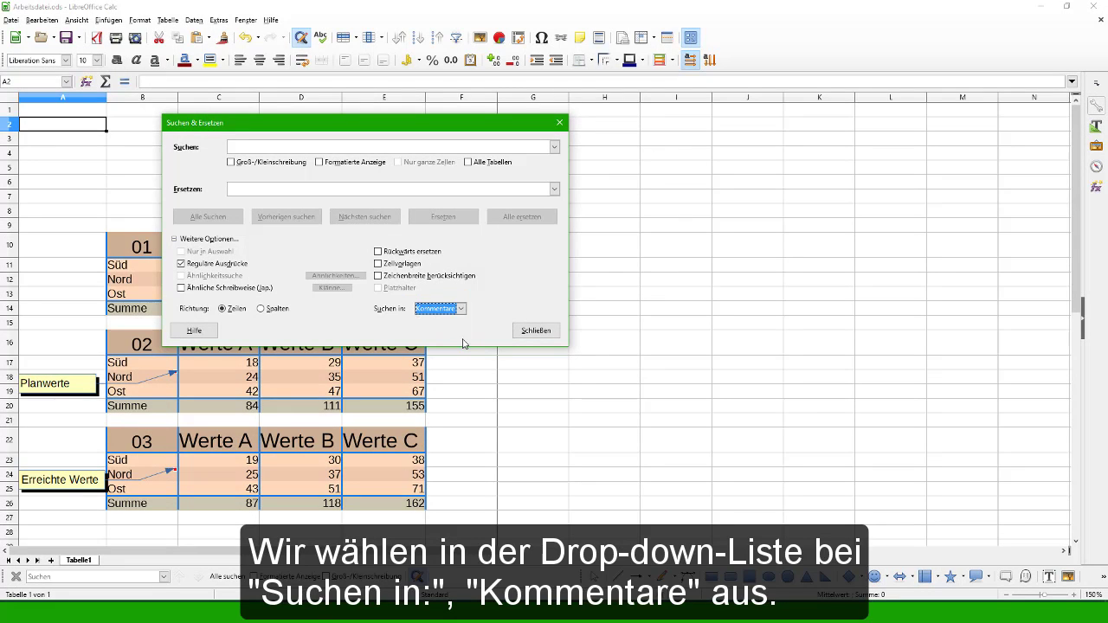
{"action": "left_click", "coordinate": [260, 147]}
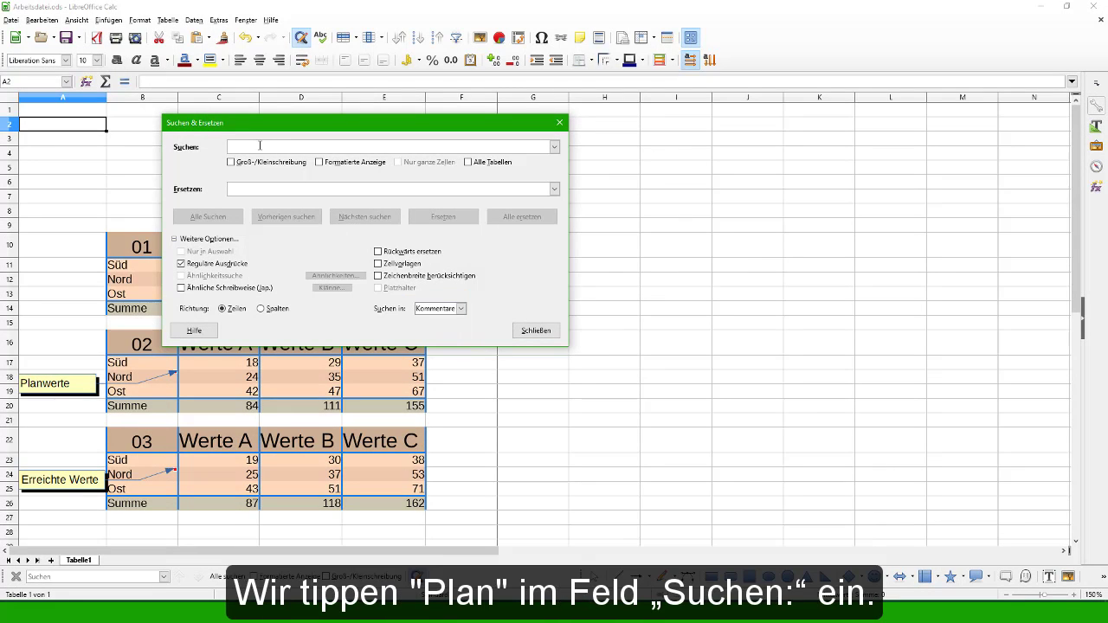
{"action": "type", "text": "Plan"}
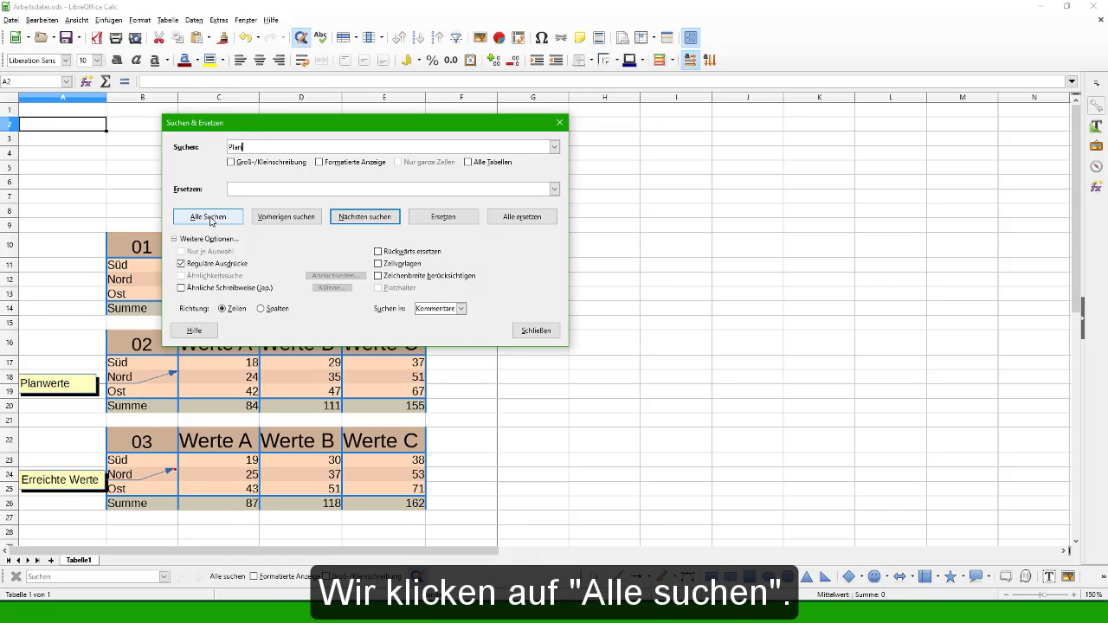
{"action": "left_click", "coordinate": [210, 219]}
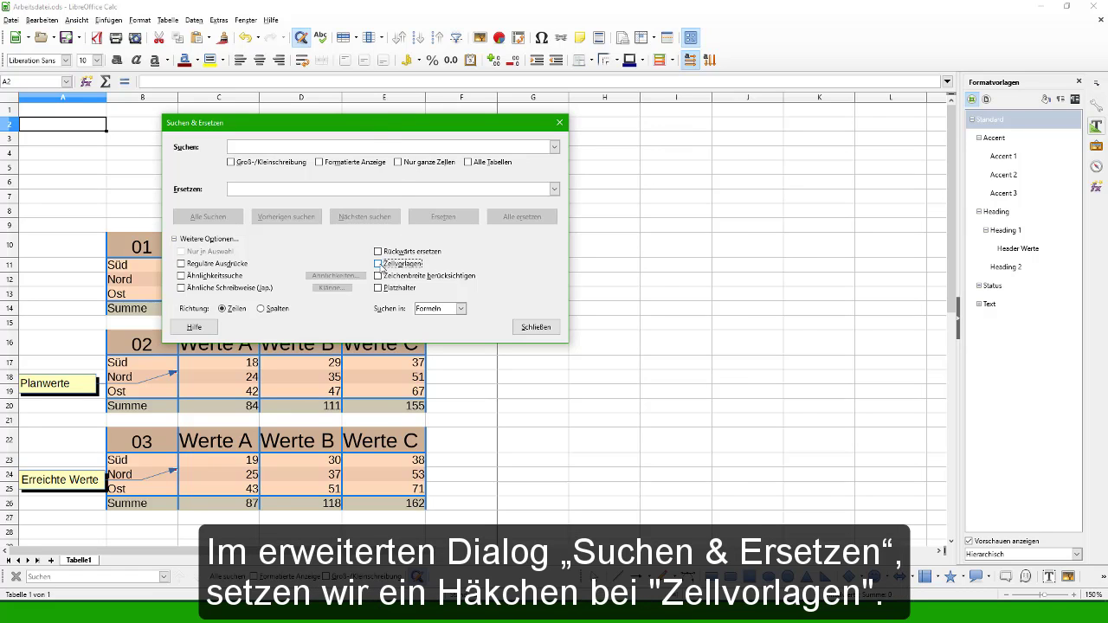
- Enable searching by Zellvorlagen and view the styles offered for the search and replacement fields
{"action": "left_click", "coordinate": [379, 264]}
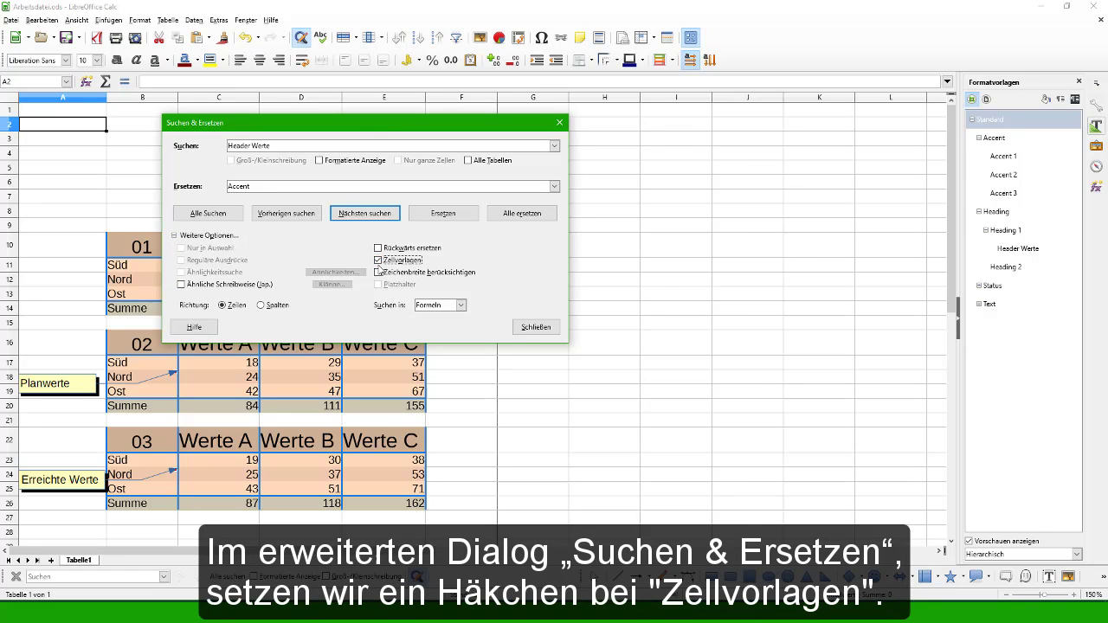
{"action": "left_click", "coordinate": [554, 147]}
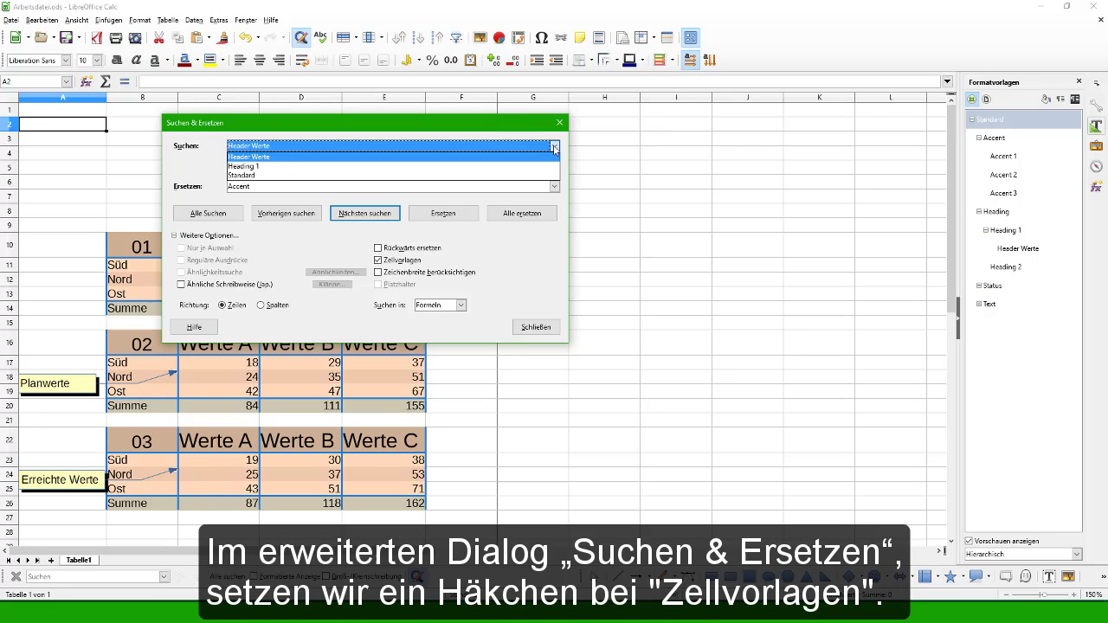
{"action": "left_click", "coordinate": [554, 147]}
{"action": "left_click", "coordinate": [554, 188]}
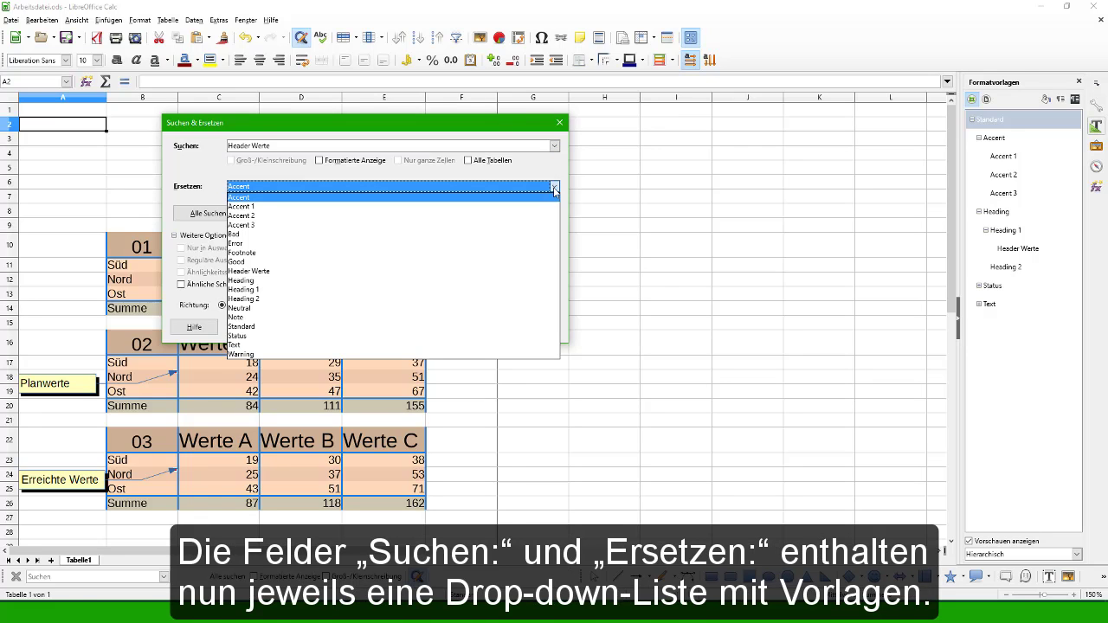
{"action": "left_click", "coordinate": [554, 188]}
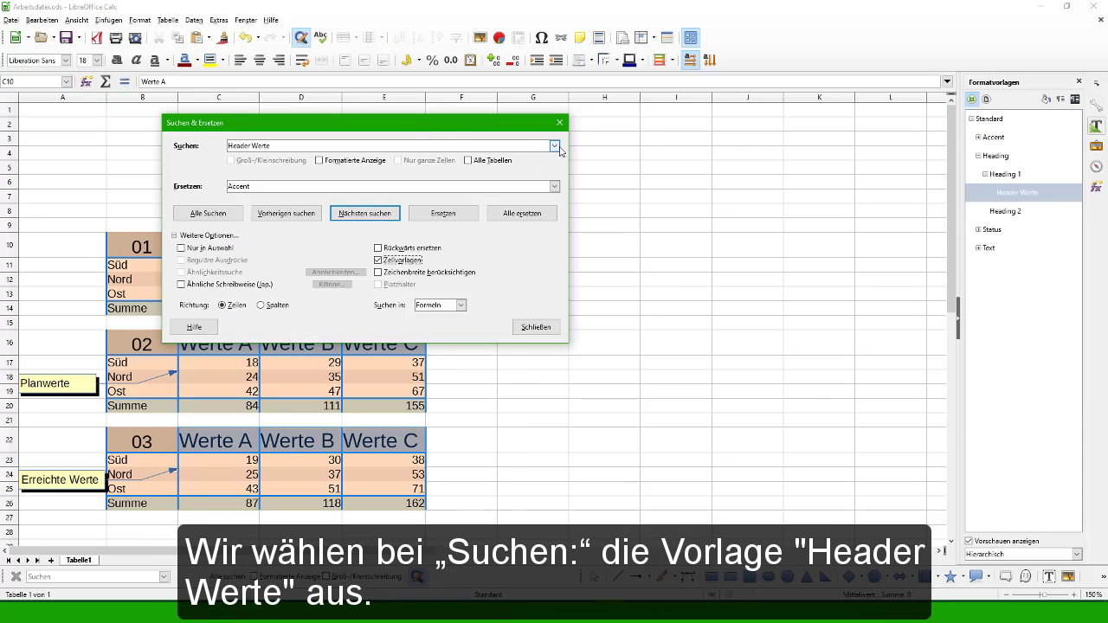
- Replace all occurrences of the cell style "Header Werte" with "Heading 2" and close the results list
{"action": "left_click", "coordinate": [555, 146]}
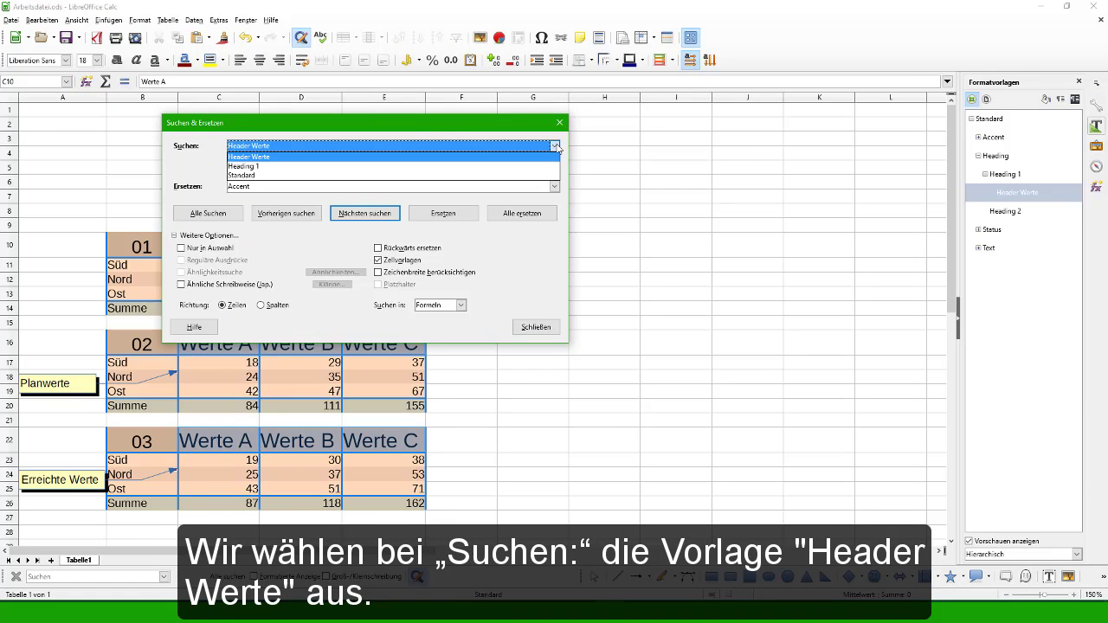
{"action": "left_click", "coordinate": [333, 158]}
{"action": "left_click", "coordinate": [554, 186]}
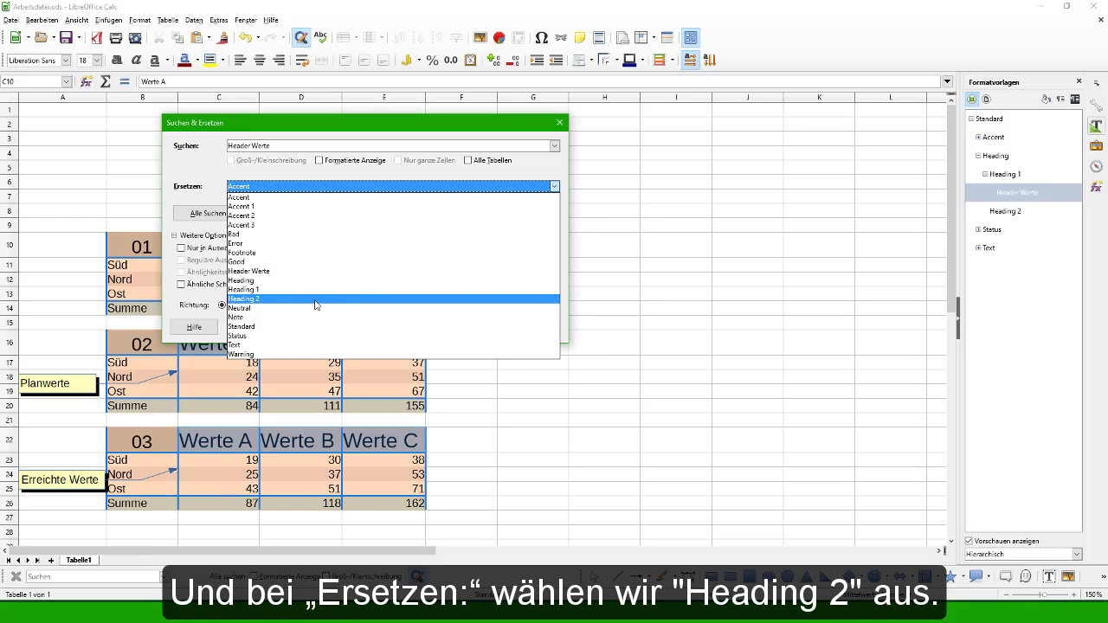
{"action": "left_click", "coordinate": [316, 298]}
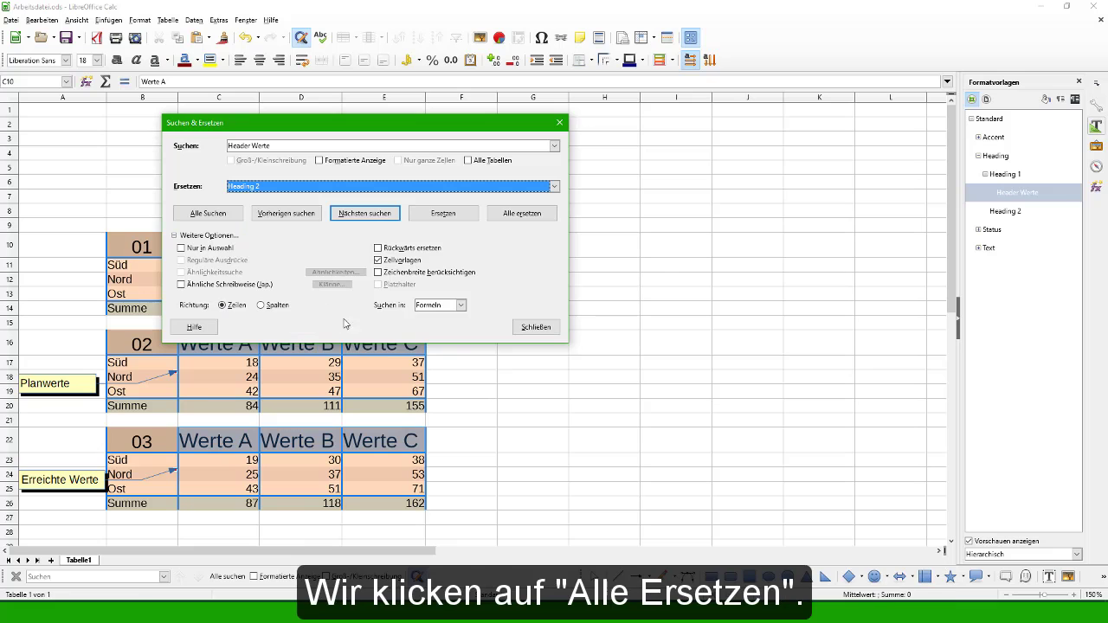
{"action": "left_click", "coordinate": [519, 215]}
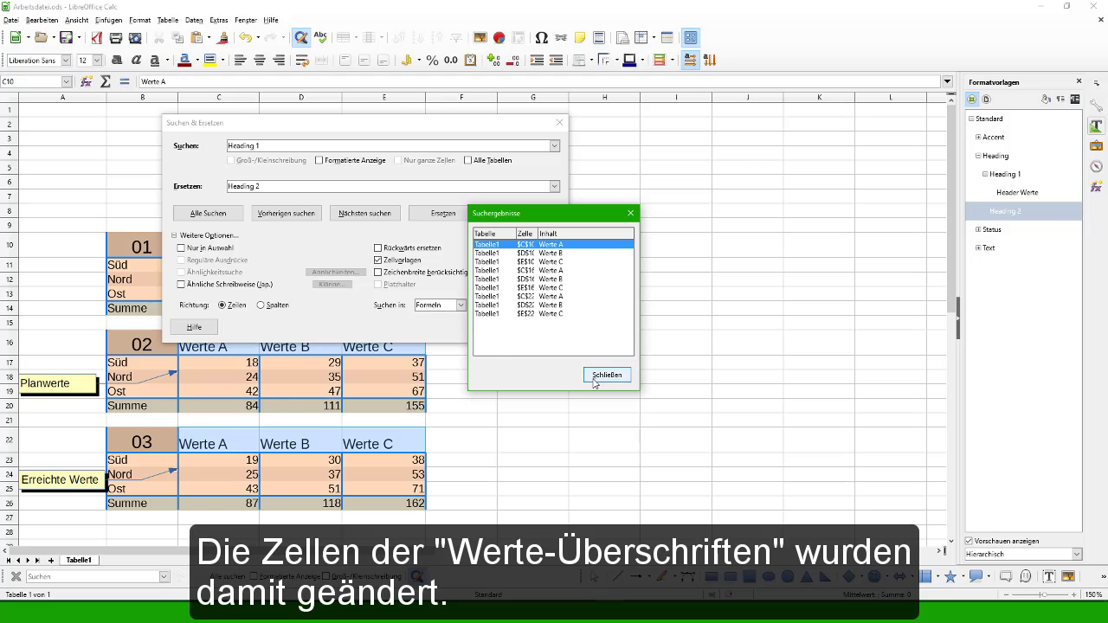
{"action": "left_click", "coordinate": [606, 375]}
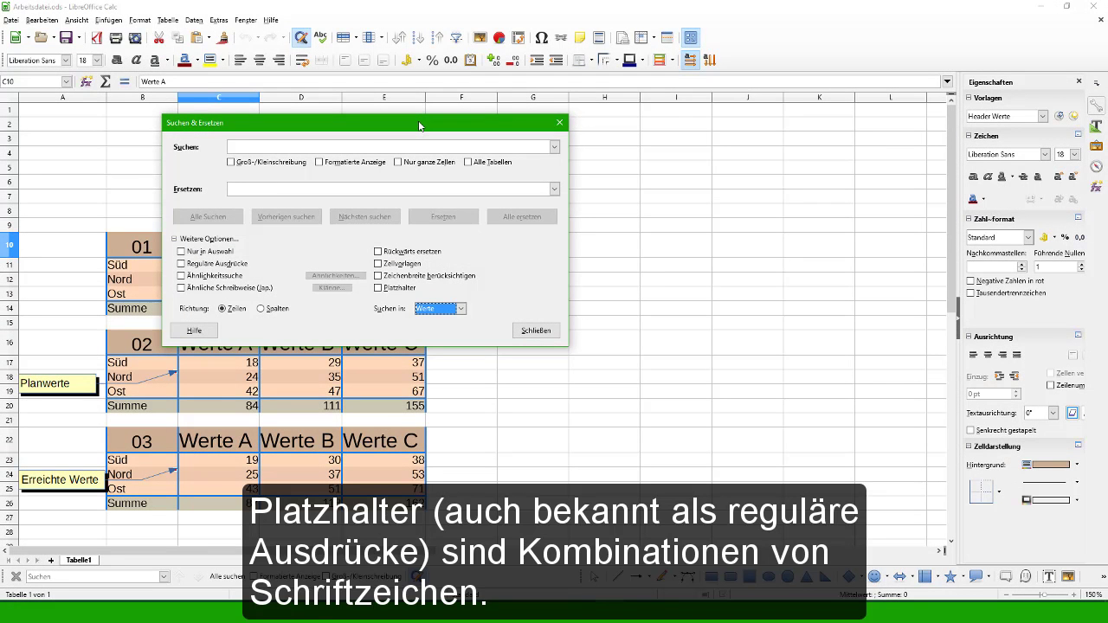
- Enable Reguläre Ausdrücke for the search and search the LibreOffice Hilfe for "Liste der regulären Ausdrücke"
{"action": "left_click", "coordinate": [182, 264]}
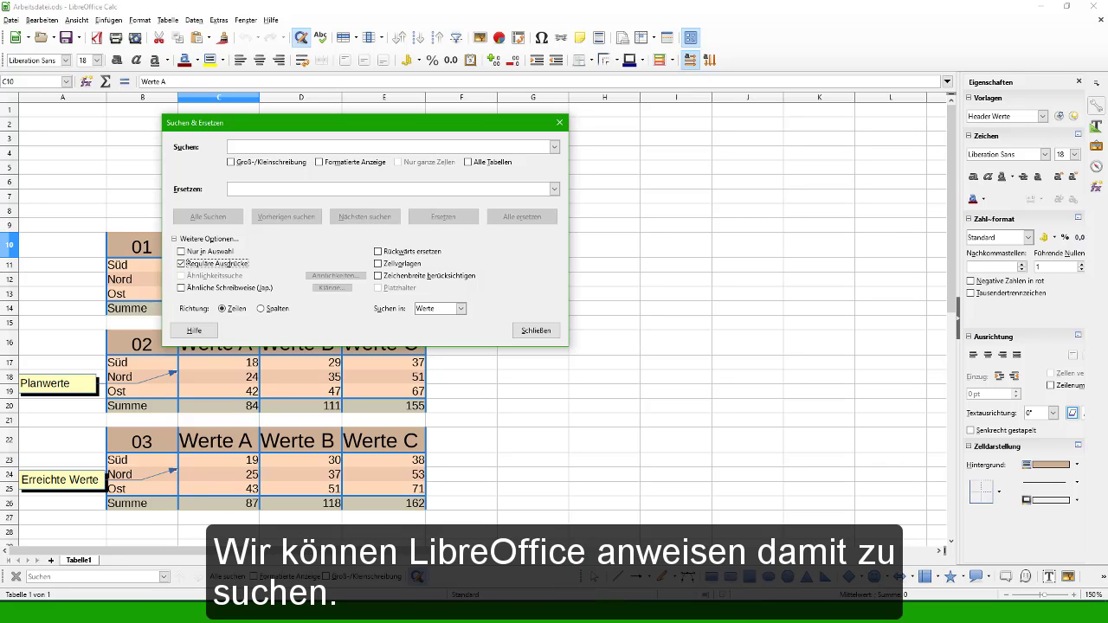
{"action": "left_click", "coordinate": [271, 20]}
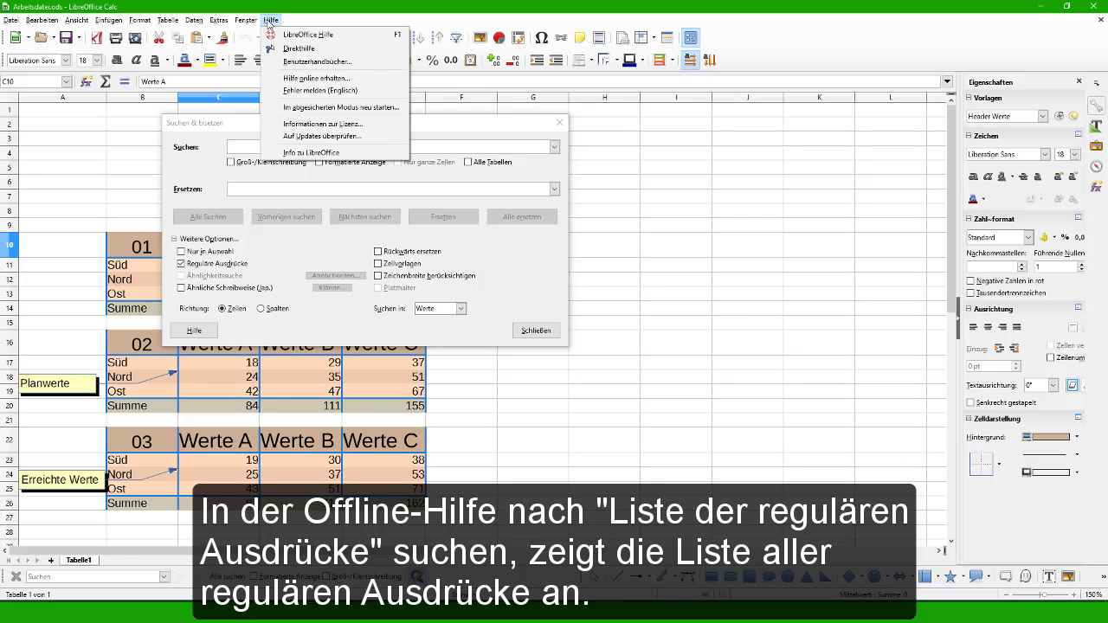
{"action": "left_click", "coordinate": [294, 36]}
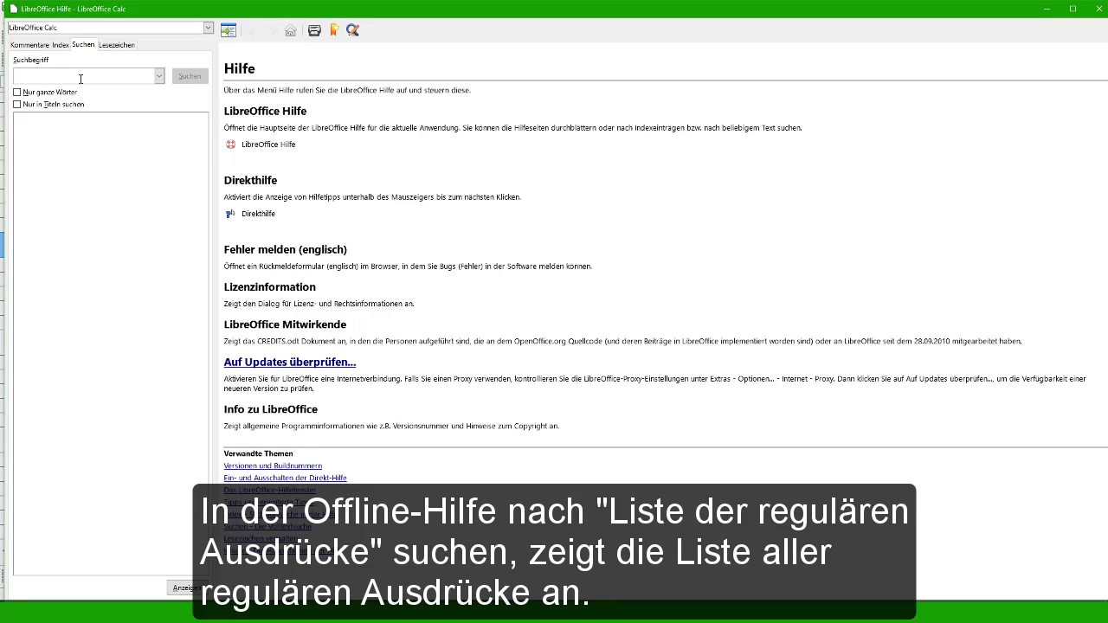
{"action": "type", "text": "Liste der regulären Ausdrücke"}
{"action": "left_click", "coordinate": [189, 76]}
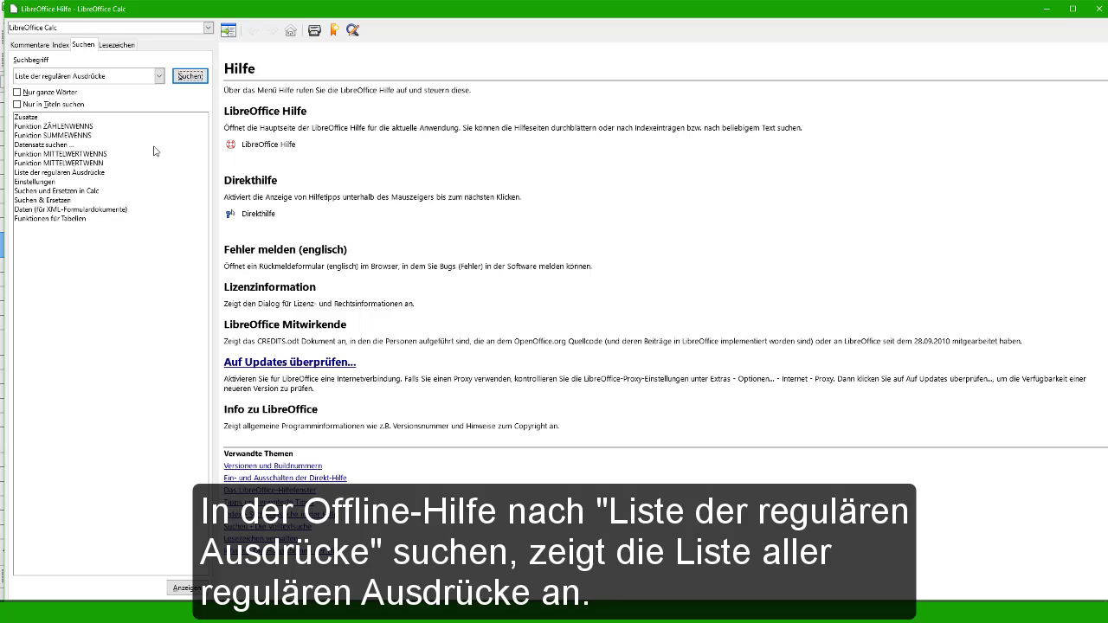
- Open the help topic "Liste der regulären Ausdrücke" and read through its table of characters and effects
{"action": "left_click", "coordinate": [80, 174]}
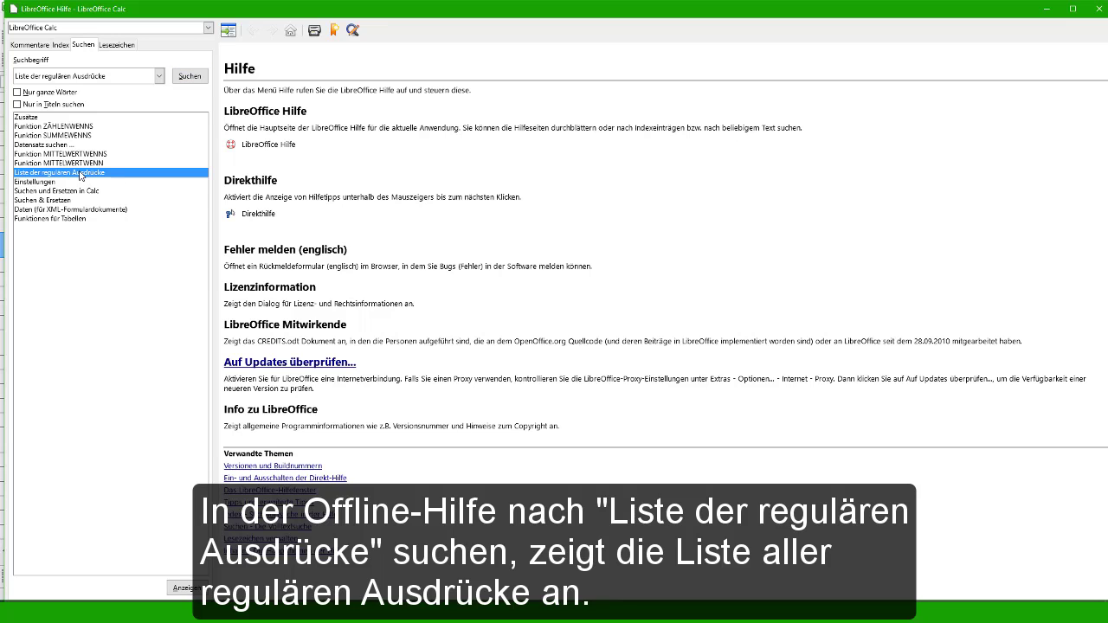
{"action": "double_click", "coordinate": [80, 174]}
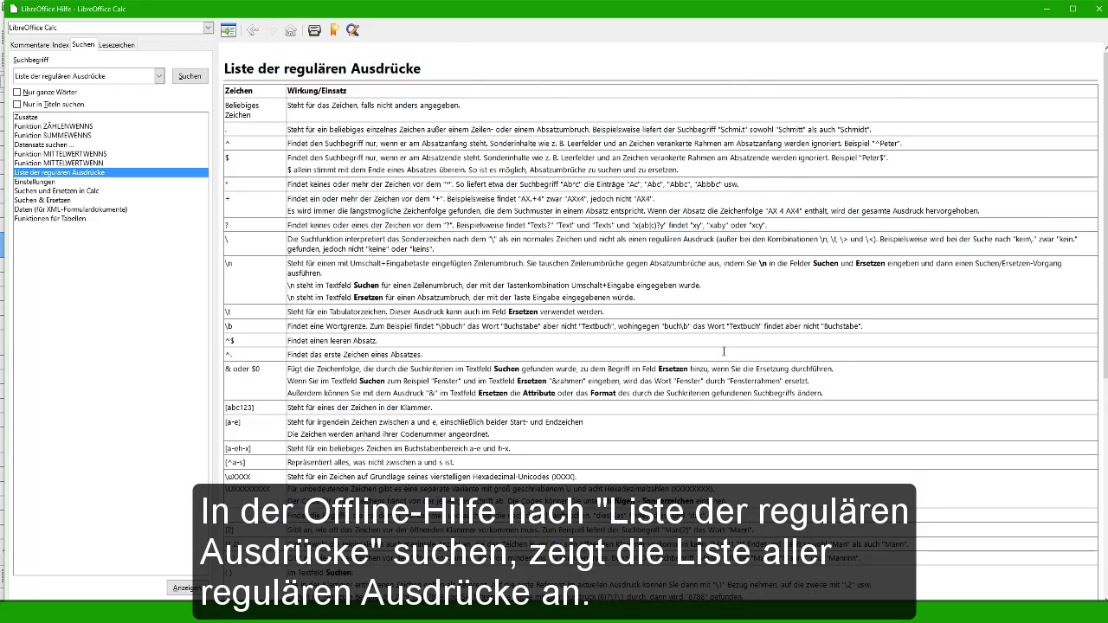
{"action": "scroll", "coordinate": [725, 300], "scroll_direction": "down", "scroll_amount": 3}
{"action": "scroll", "coordinate": [724, 354], "scroll_direction": "down", "scroll_amount": 3}
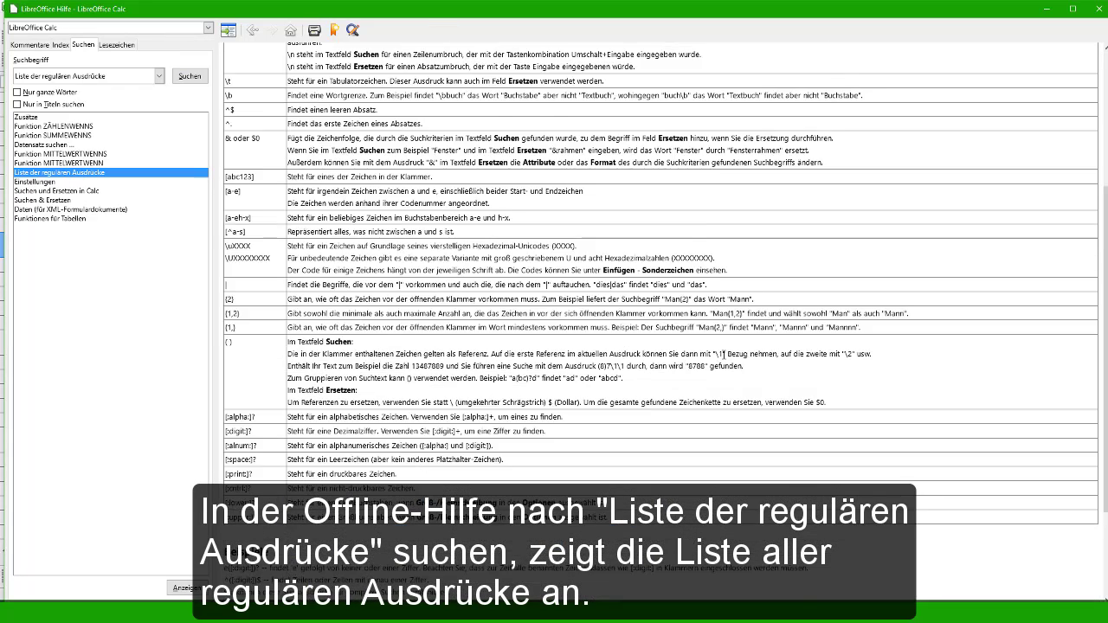